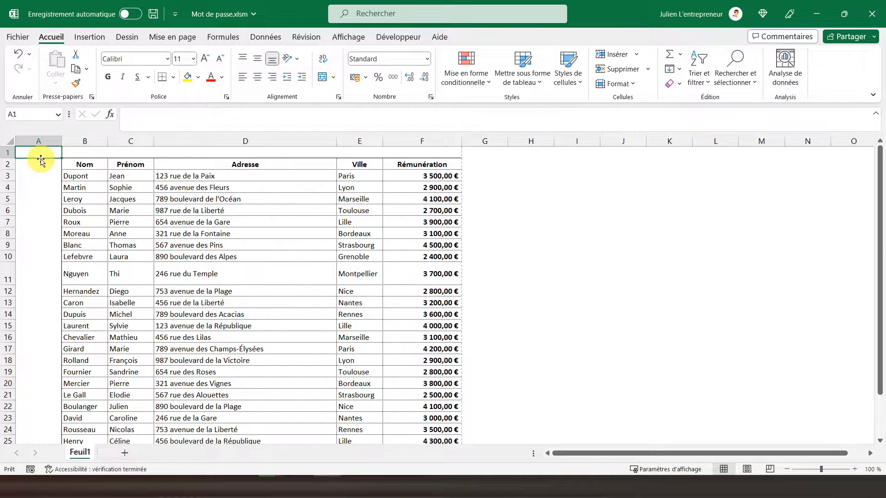
# Step: Insert a WordArt in the plain black fill style with the text "Top Secret !"
pyautogui.click(89, 38)
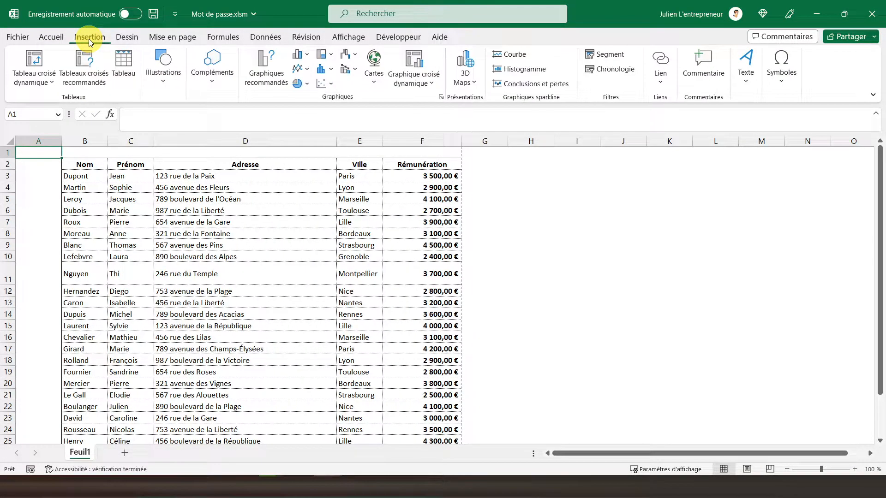
pyautogui.click(744, 80)
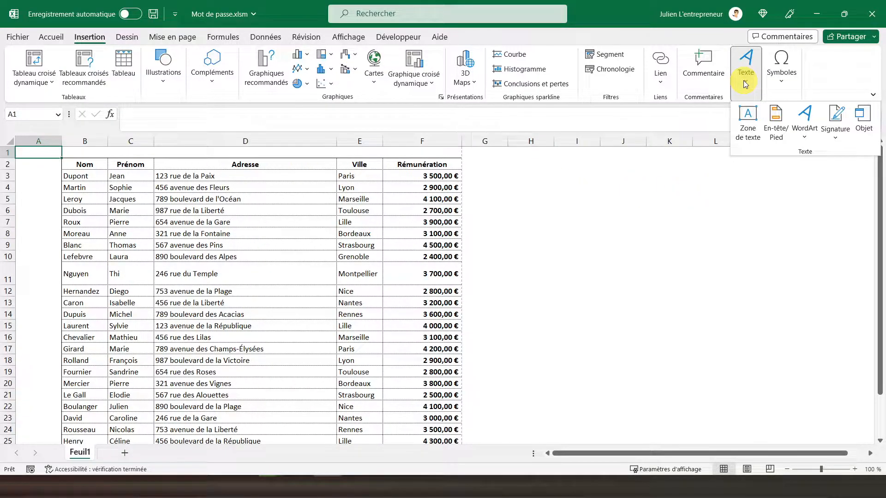
pyautogui.click(804, 135)
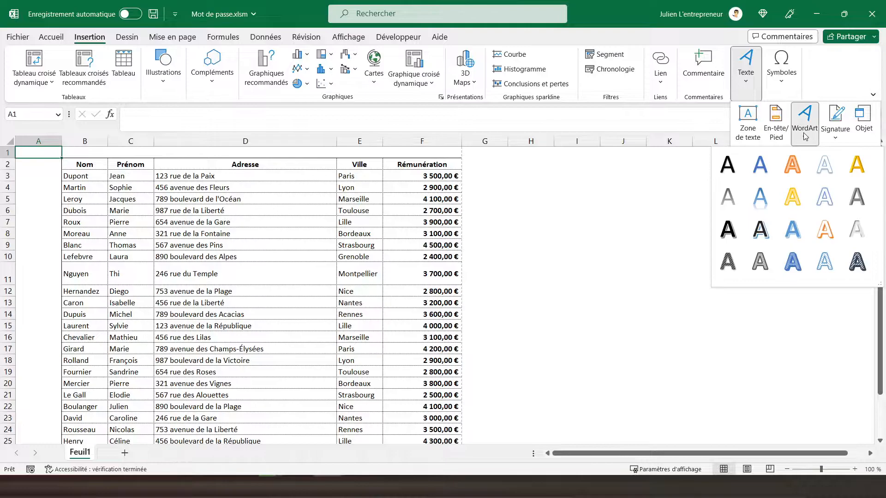
pyautogui.click(729, 167)
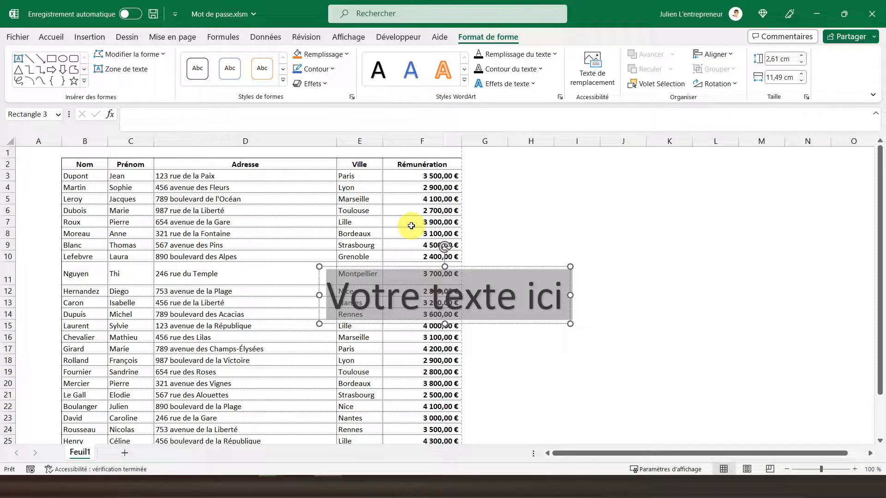
pyautogui.write('Top Secret !')
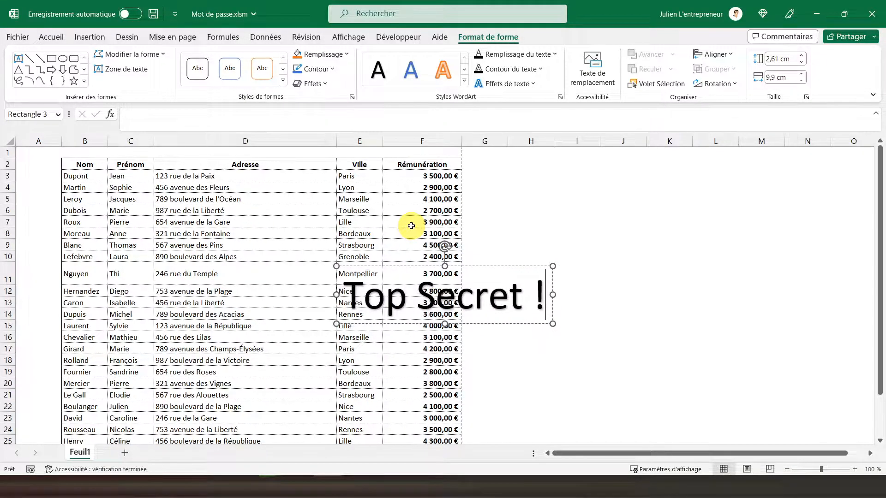
pyautogui.click(411, 226)
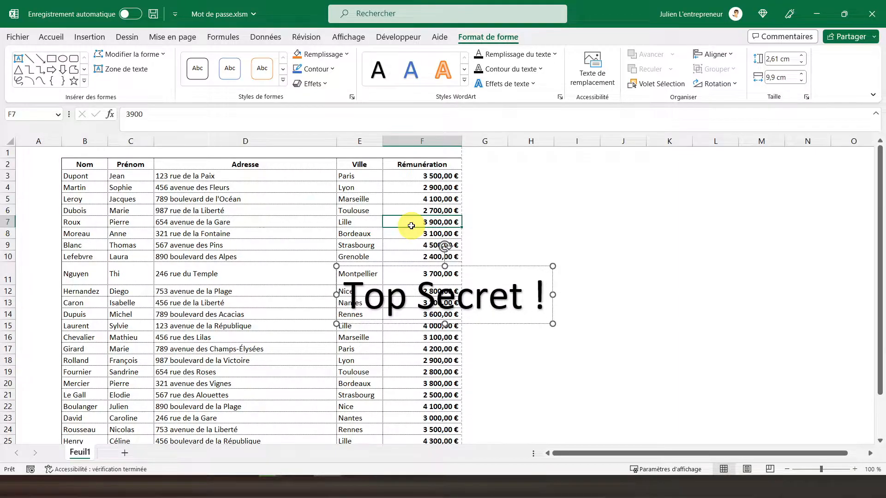
# Step: Place the WordArt diagonally across the table, rising to the right, and enlarge its box to about 18.8 cm wide and 7.2 cm high
pyautogui.click(401, 274)
pyautogui.moveTo(425, 271); pyautogui.dragTo(220, 253)
pyautogui.moveTo(332, 230); pyautogui.dragTo(423, 181)
pyautogui.moveTo(128, 377); pyautogui.dragTo(73, 421)
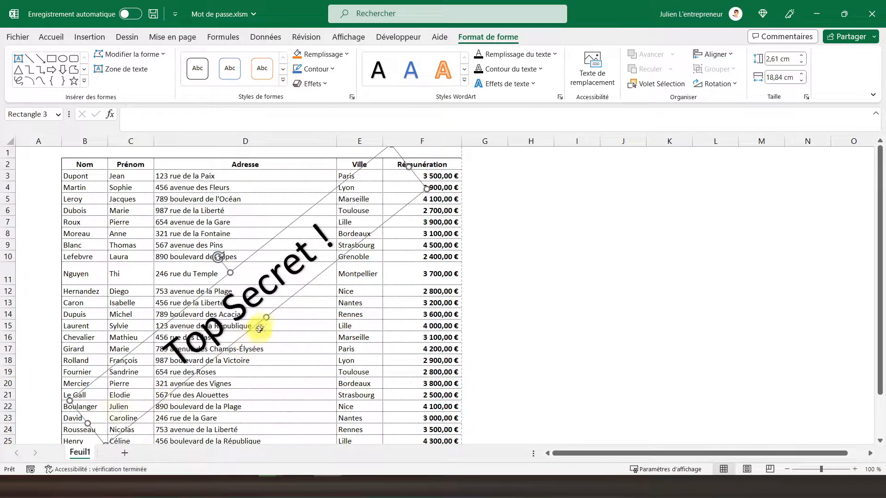
pyautogui.moveTo(264, 319); pyautogui.dragTo(179, 220)
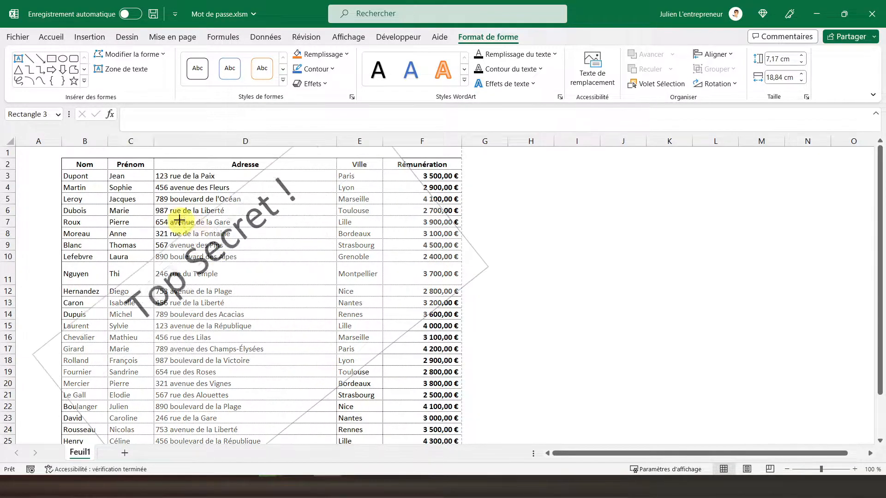
# Step: Center the WordArt text vertically in its box and increase its font size to 88 pt
pyautogui.click(52, 36)
pyautogui.click(257, 58)
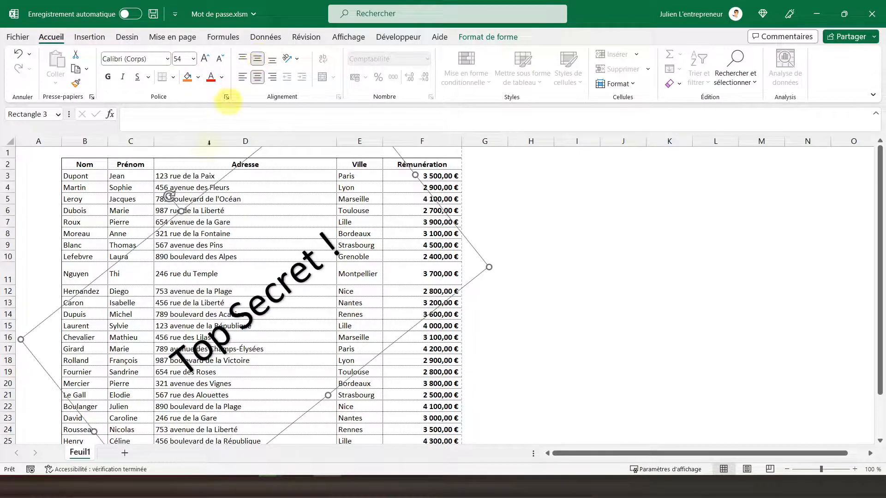
pyautogui.click(206, 59)
pyautogui.click(206, 60)
pyautogui.click(205, 60)
pyautogui.click(206, 60)
pyautogui.click(206, 60)
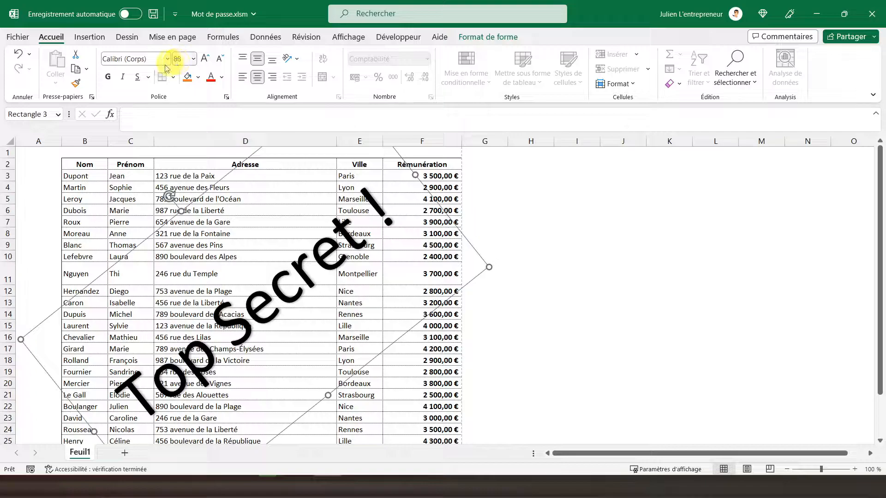
# Step: Make the WordArt text bold and increase its font size to 138 pt
pyautogui.click(109, 79)
pyautogui.click(204, 60)
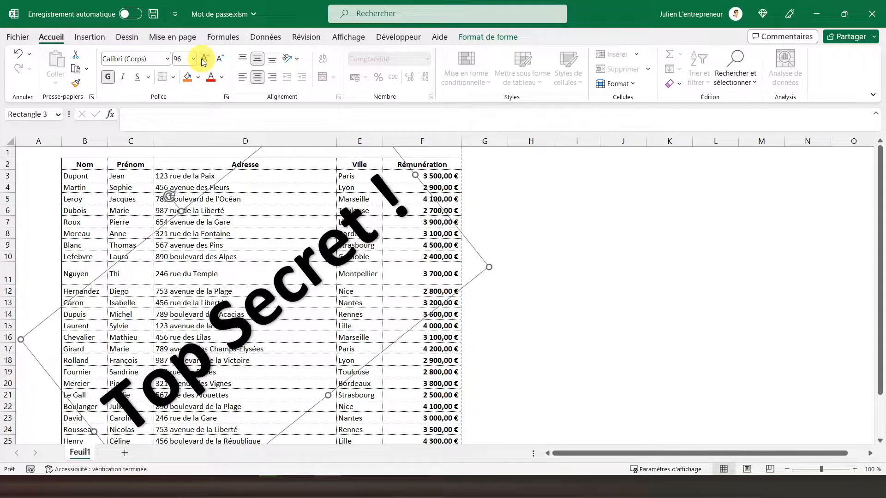
pyautogui.click(204, 60)
pyautogui.click(204, 60)
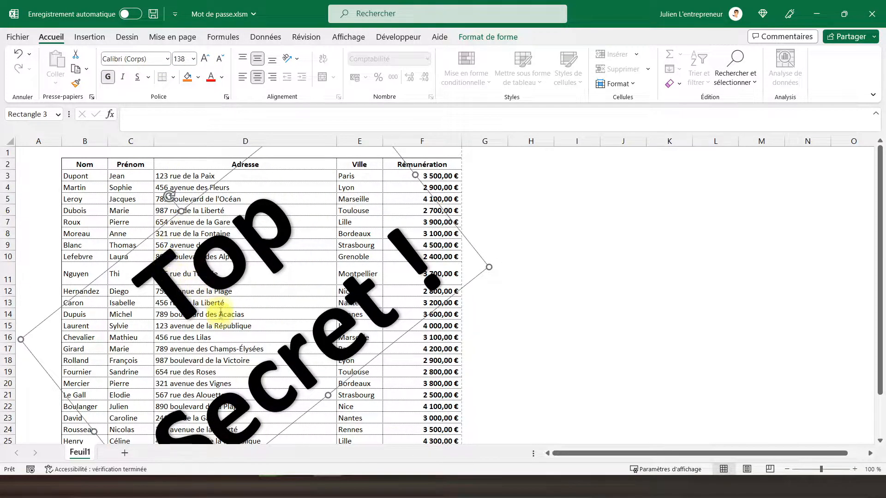
pyautogui.scroll(-1, 223, 315)
pyautogui.scroll(1, 274, 279)
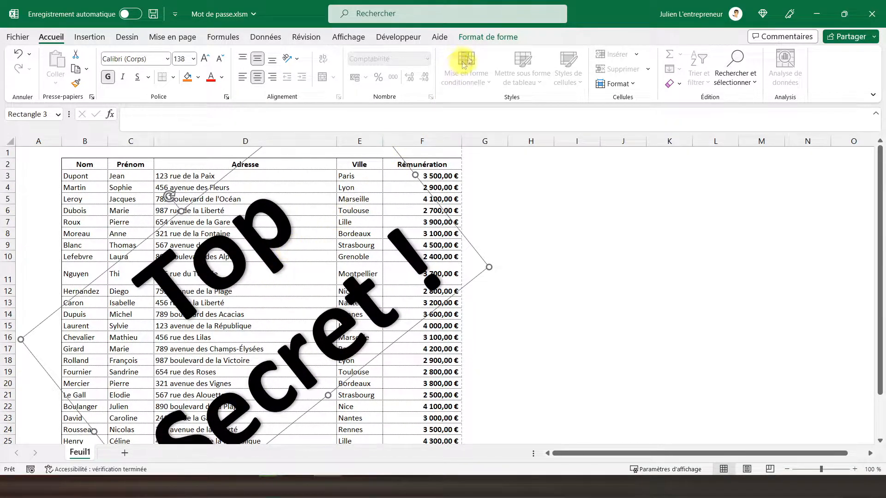
# Step: Set the transparency of the WordArt's solid text fill to 83 % and deselect the WordArt
pyautogui.click(478, 40)
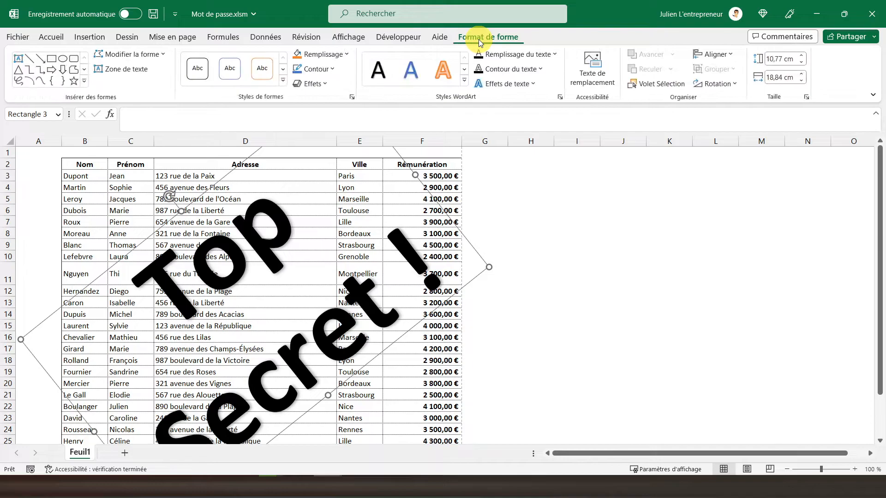
pyautogui.click(560, 97)
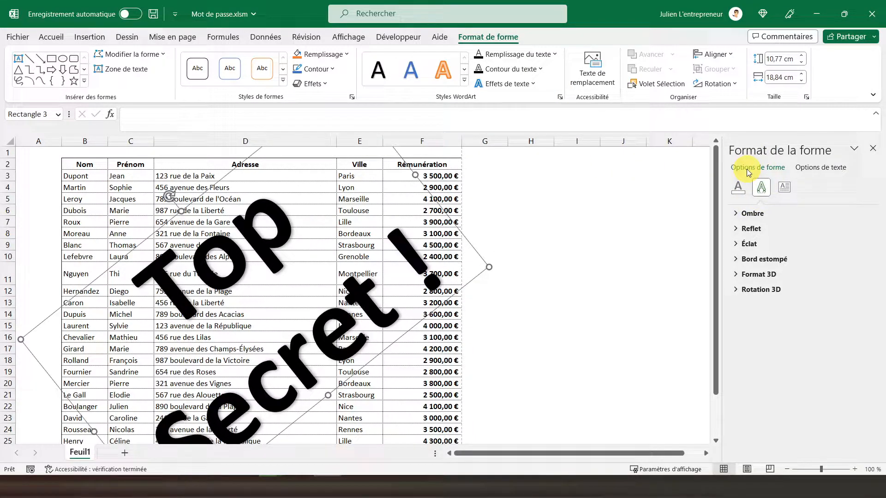
pyautogui.click(738, 188)
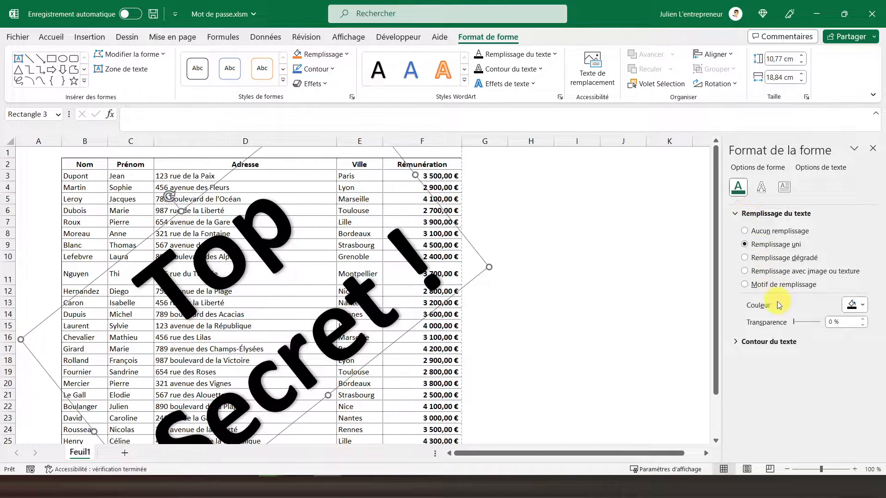
pyautogui.moveTo(796, 319); pyautogui.dragTo(818, 321)
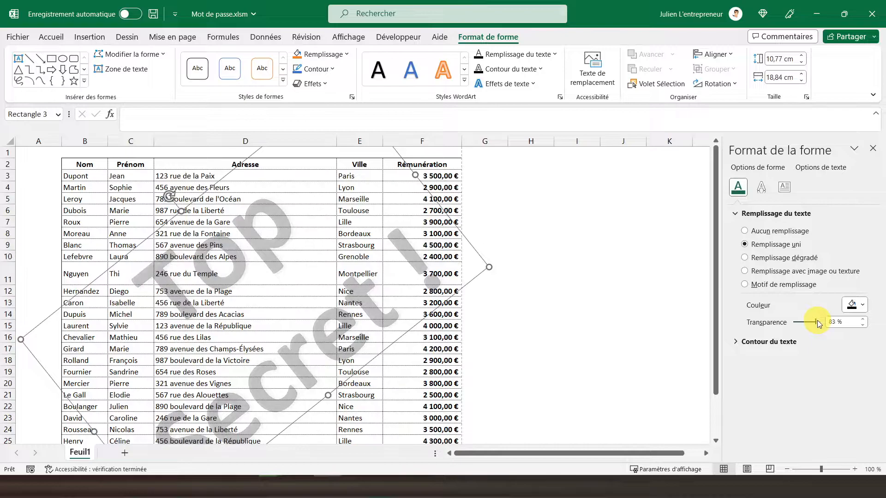
pyautogui.click(119, 210)
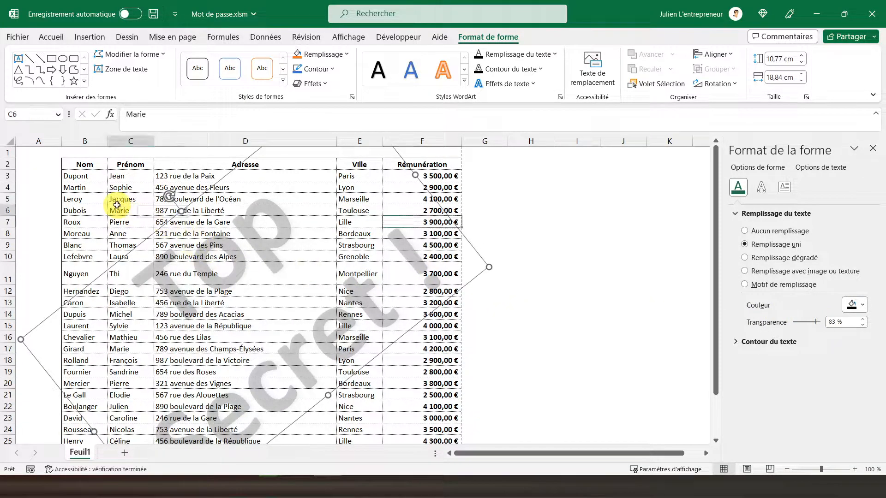
# Step: Look over the watermark across the full length of the table and open the print view of the workbook
pyautogui.scroll(-2, 130, 217)
pyautogui.scroll(-1, 130, 217)
pyautogui.scroll(3, 184, 231)
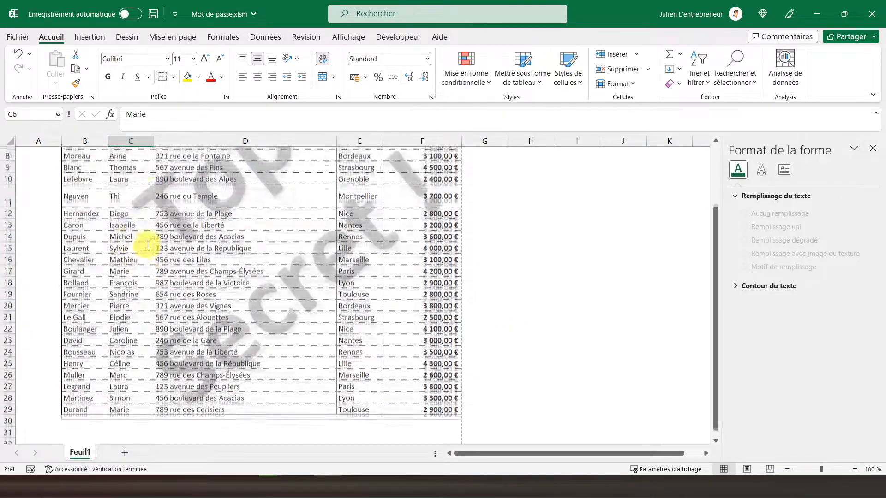
pyautogui.click(32, 153)
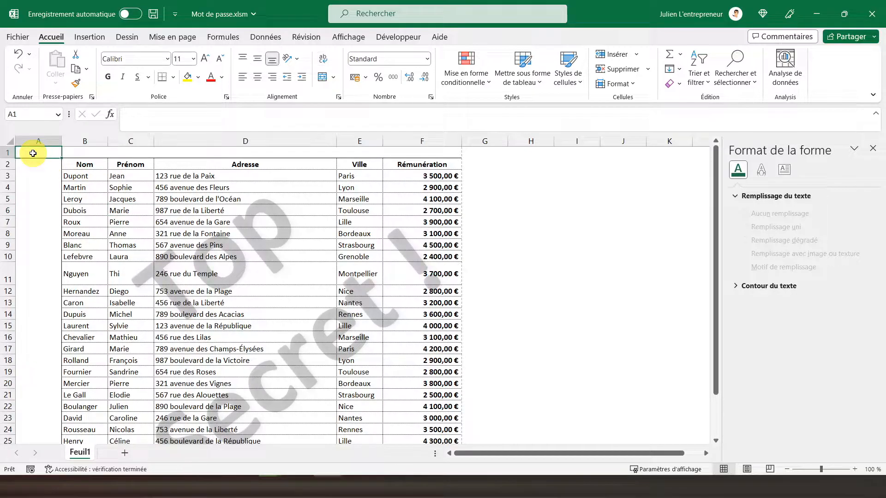
pyautogui.scroll(-5, 143, 254)
pyautogui.scroll(5, 144, 254)
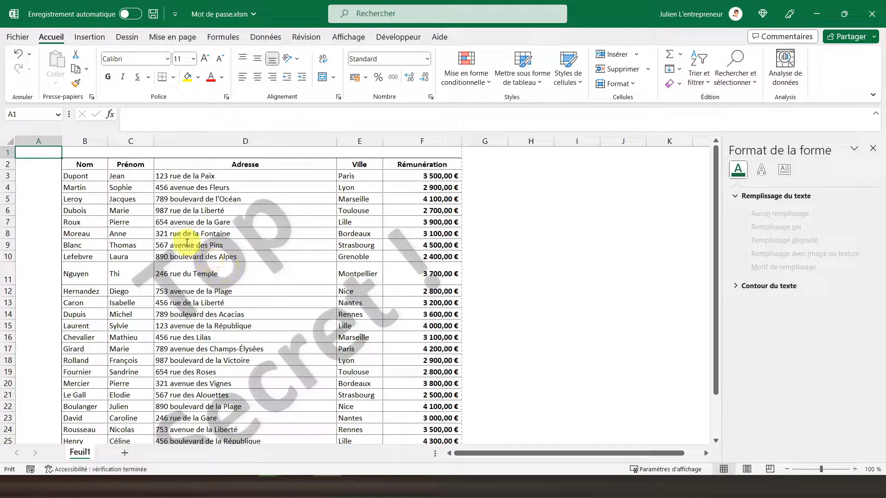
pyautogui.click(16, 37)
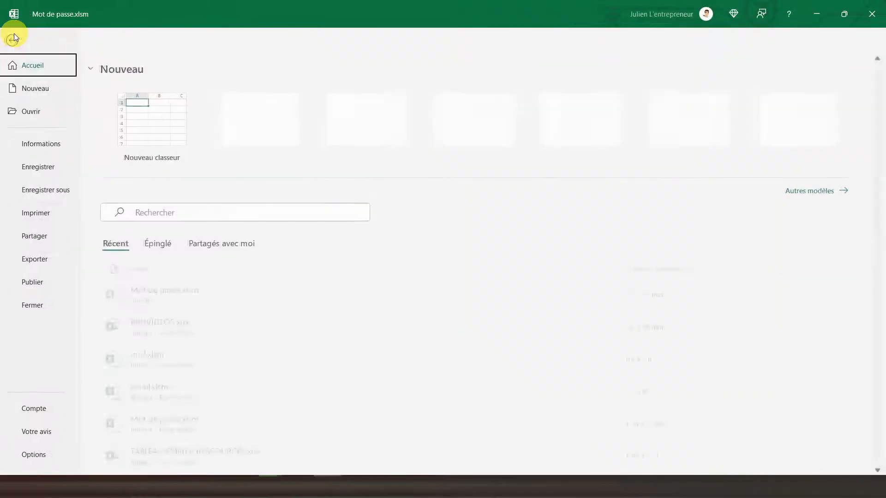
pyautogui.click(42, 218)
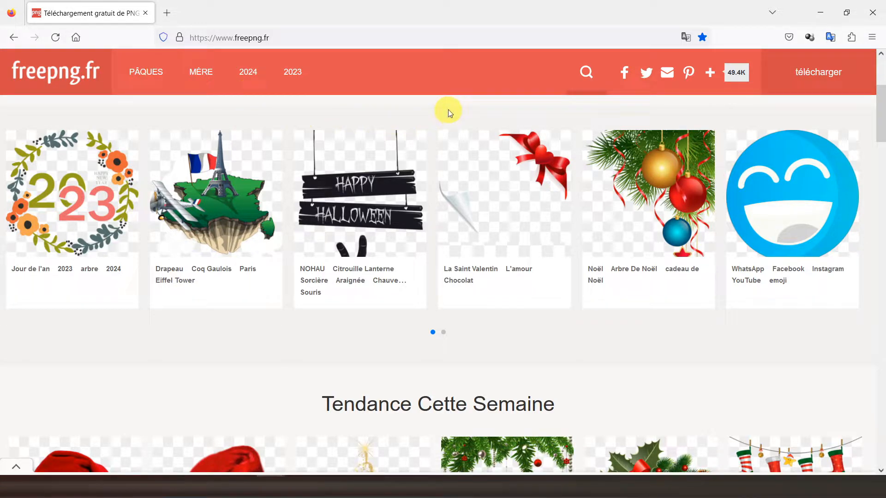
# Step: Switch to the freepng.fr page in the web browser and search it for "top secret"
pyautogui.click(581, 74)
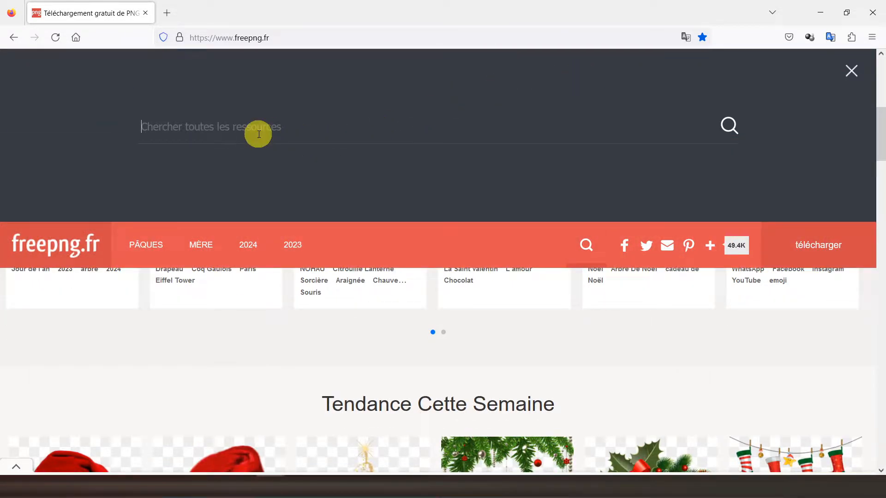
pyautogui.click(259, 134)
pyautogui.write('top ')
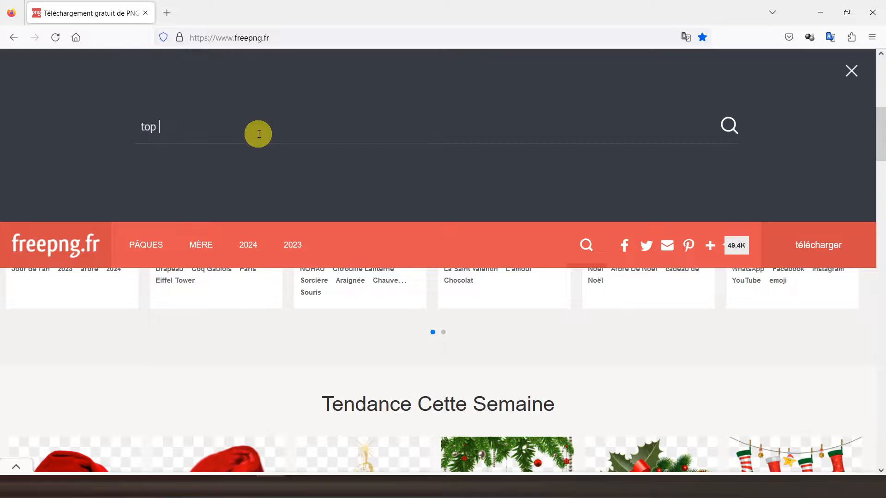
pyautogui.write('secret')
pyautogui.press('Return')
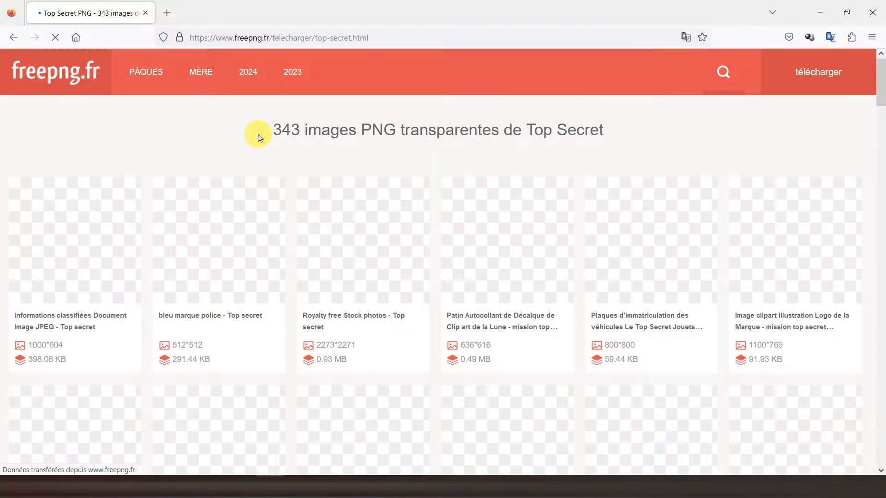
# Step: Open the red round Top Secret stamp image and download the 0.93 MB PNG after completing the robot check
pyautogui.click(351, 245)
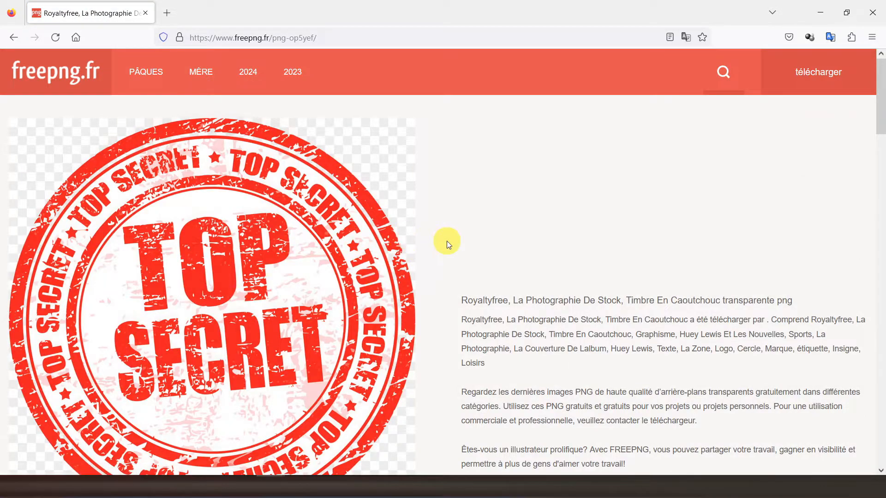
pyautogui.scroll(-5, 447, 240)
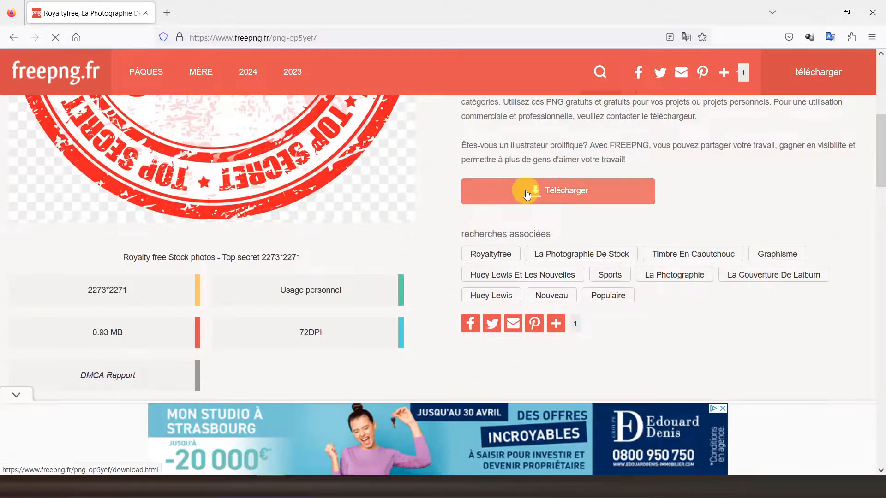
pyautogui.click(526, 190)
pyautogui.scroll(-5, 424, 220)
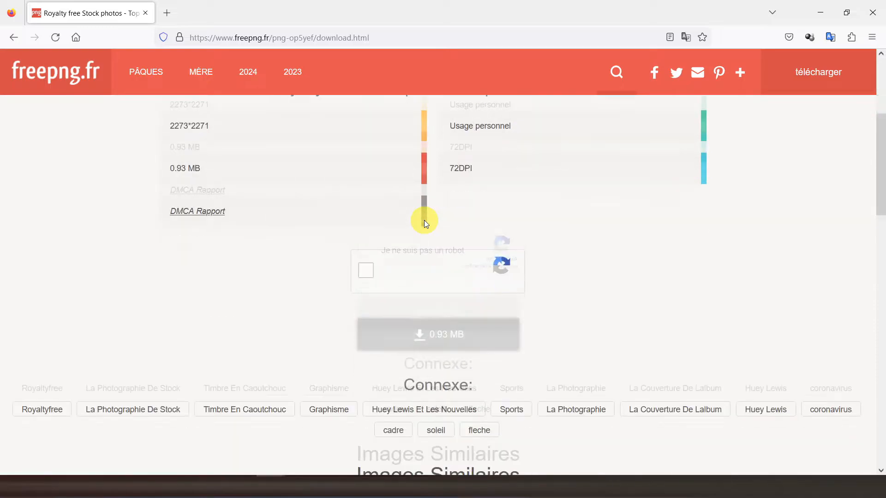
pyautogui.click(366, 240)
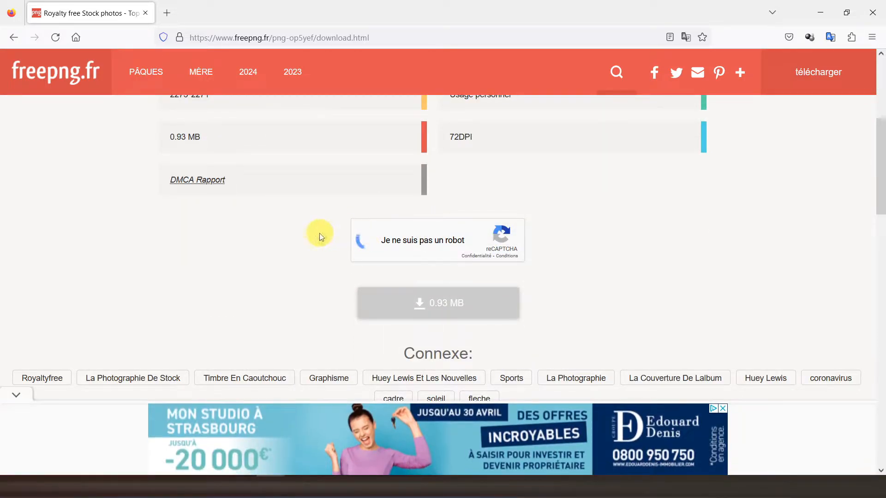
pyautogui.click(434, 306)
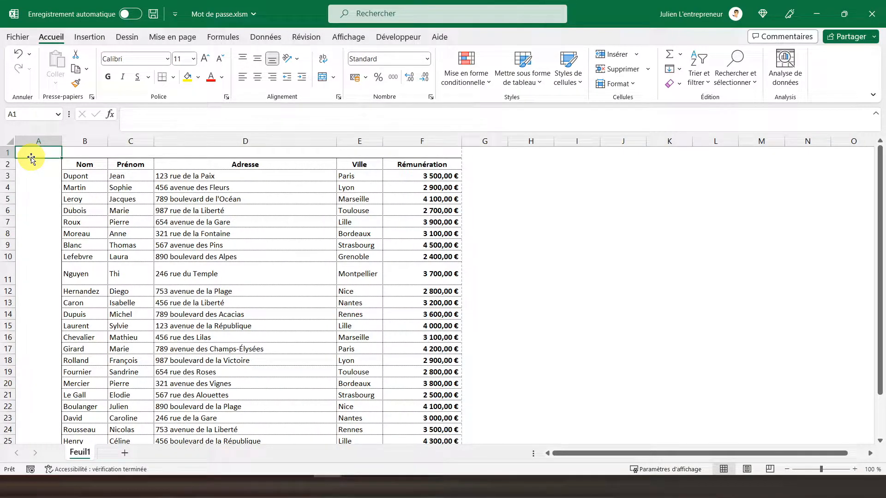
# Step: Insert the round Top Secret stamp PNG from the Images folder of this device into the sheet
pyautogui.click(90, 37)
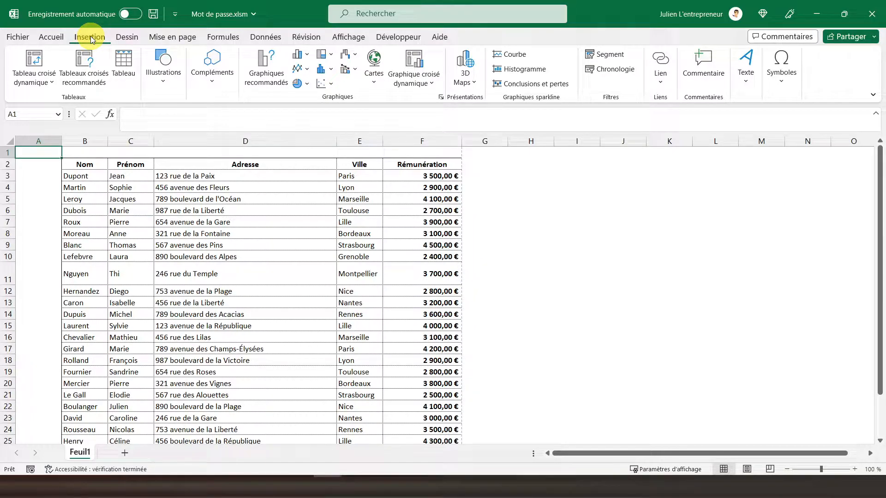
pyautogui.click(162, 83)
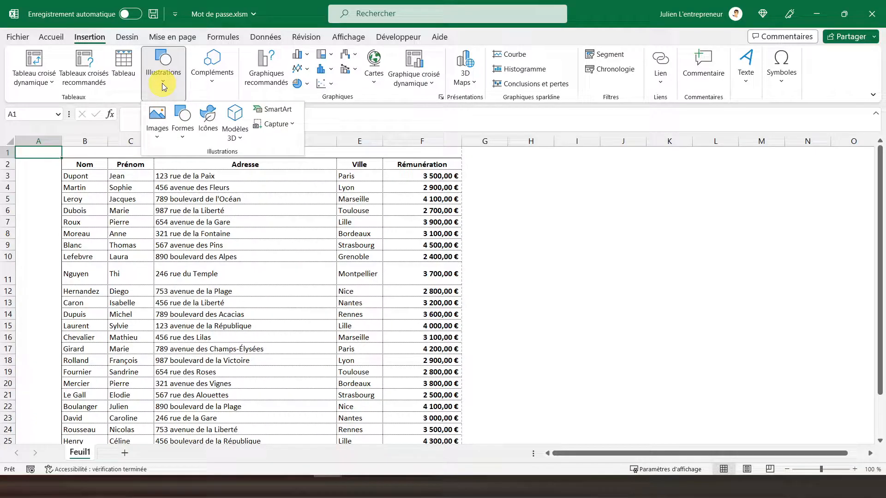
pyautogui.click(160, 135)
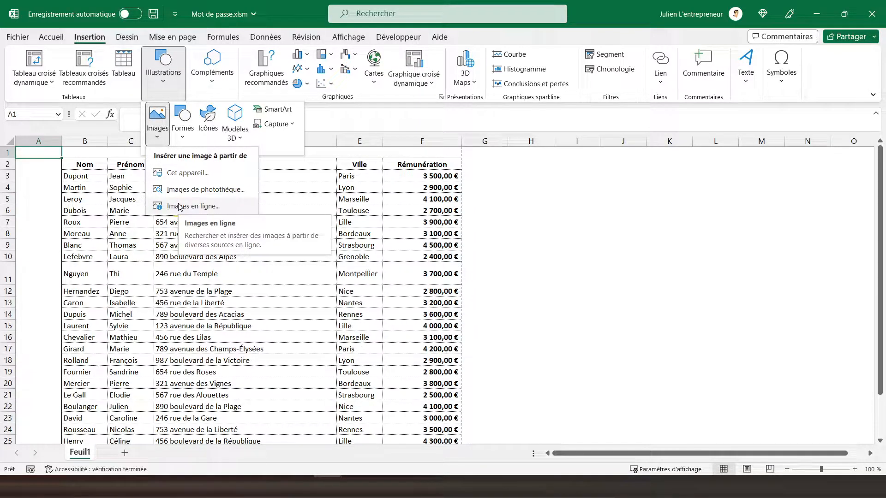
pyautogui.click(188, 175)
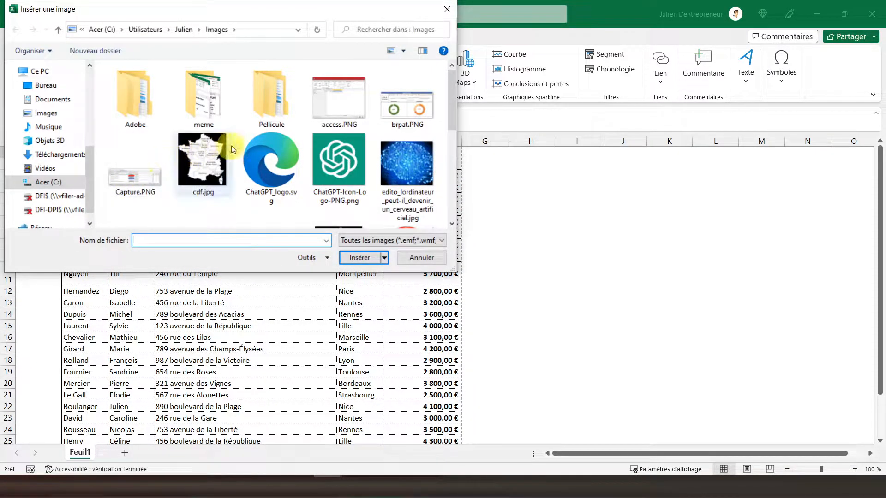
pyautogui.scroll(-5, 237, 148)
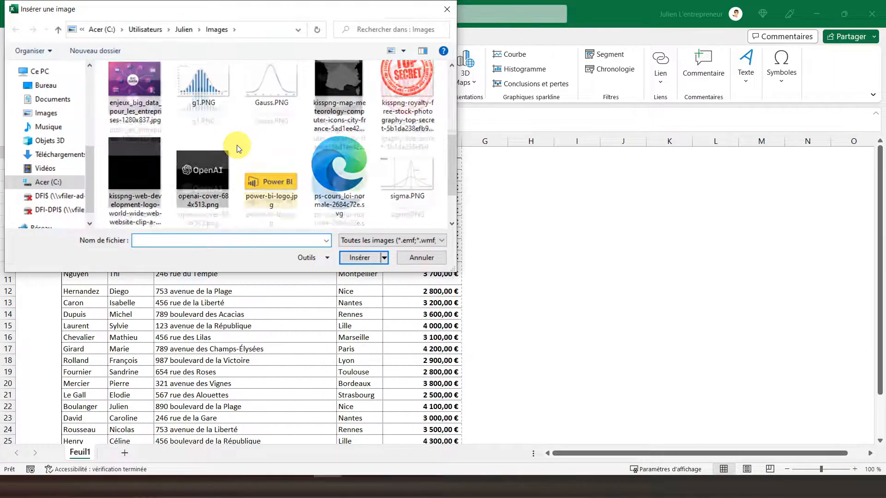
pyautogui.click(412, 101)
pyautogui.click(359, 259)
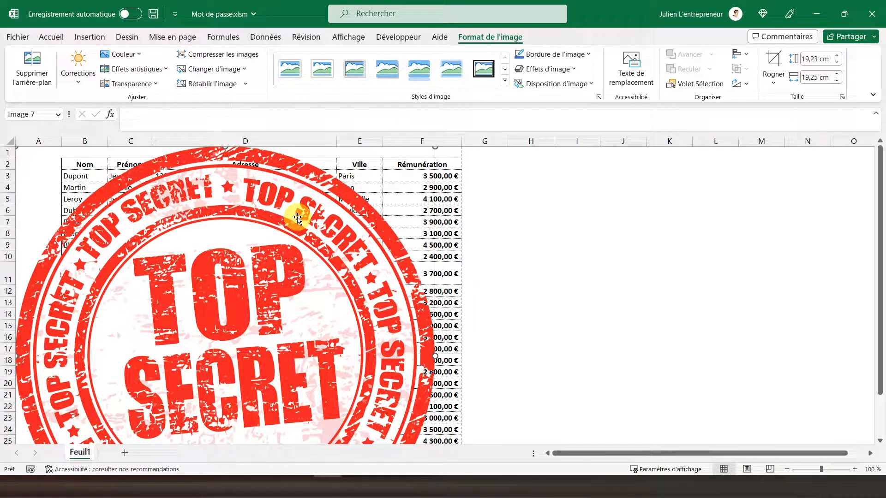
# Step: Shrink the stamp image to about 17.2 × 17.2 cm and position it over the employee table
pyautogui.moveTo(198, 212); pyautogui.dragTo(227, 230)
pyautogui.moveTo(466, 163); pyautogui.dragTo(376, 207)
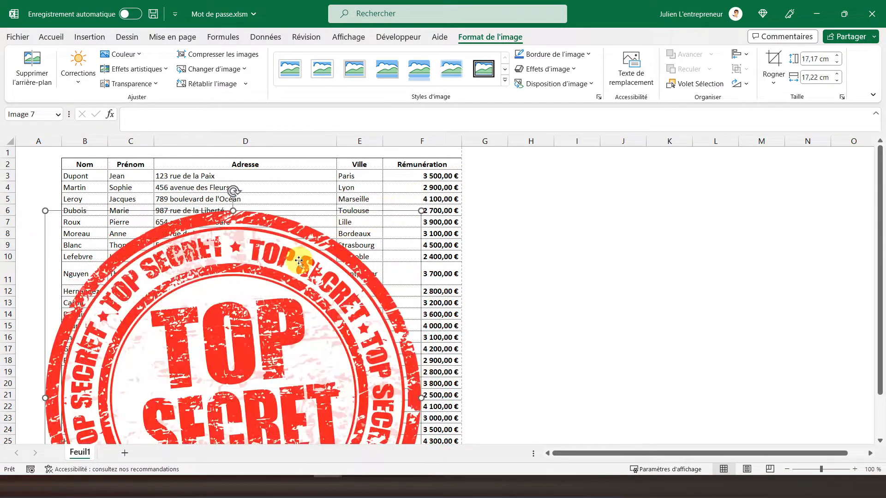
pyautogui.moveTo(299, 261); pyautogui.dragTo(313, 220)
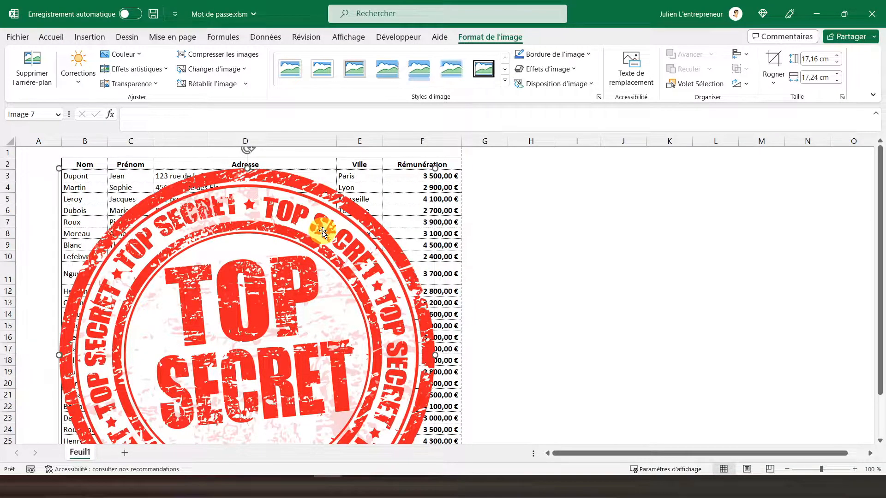
# Step: Switch the sheet to Page Layout view and check how the stamp covers the table from the header row to the last row
pyautogui.click(347, 39)
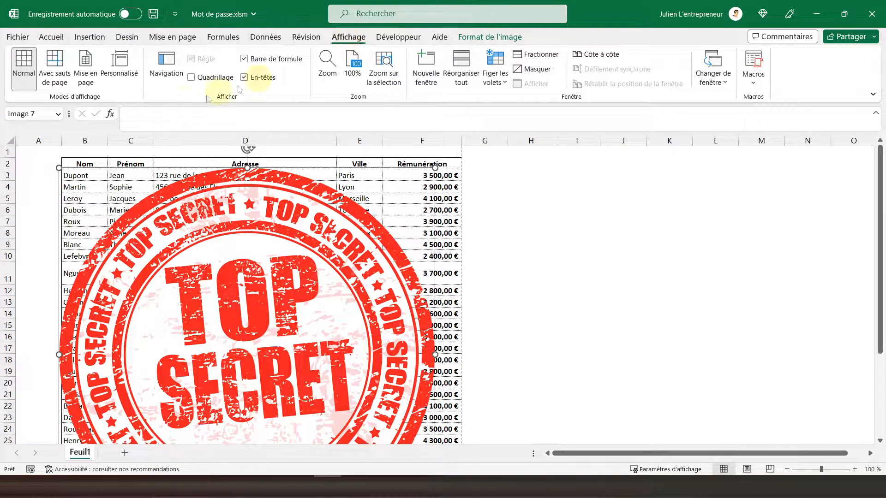
pyautogui.click(84, 78)
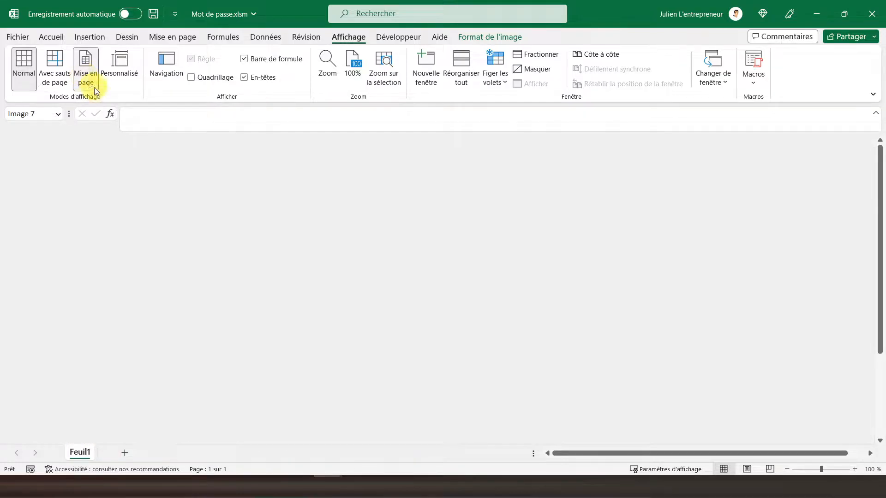
pyautogui.scroll(-5, 507, 263)
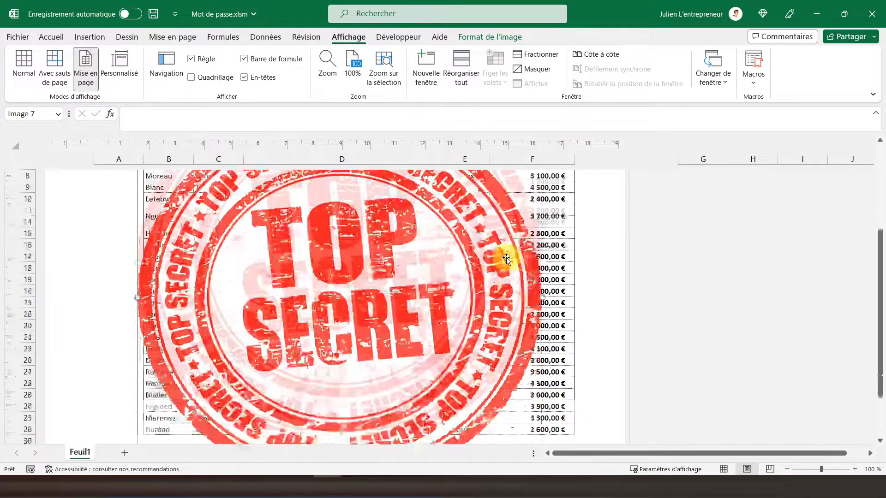
pyautogui.scroll(3, 505, 280)
pyautogui.scroll(3, 506, 284)
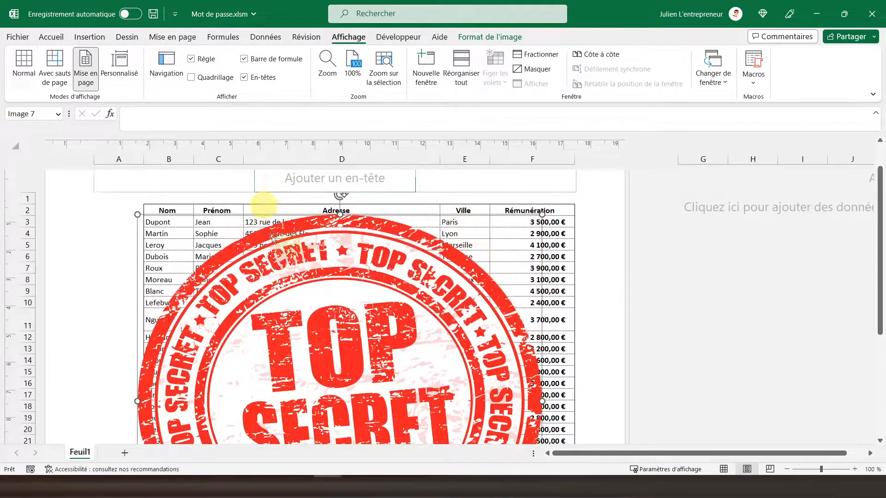
pyautogui.scroll(-1, 335, 257)
pyautogui.scroll(-3, 335, 256)
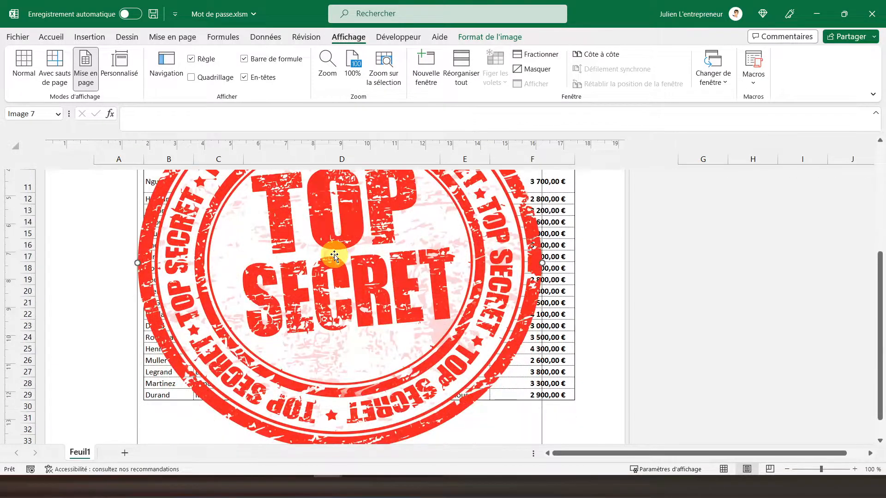
# Step: Reduce the stamp to about 15 × 16.2 cm and centre it over the table in Page Layout view
pyautogui.moveTo(329, 248); pyautogui.dragTo(348, 240)
pyautogui.moveTo(568, 439); pyautogui.dragTo(485, 371)
pyautogui.scroll(2, 484, 373)
pyautogui.scroll(2, 484, 365)
pyautogui.moveTo(386, 332); pyautogui.dragTo(390, 348)
pyautogui.scroll(-2, 379, 316)
pyautogui.scroll(4, 377, 319)
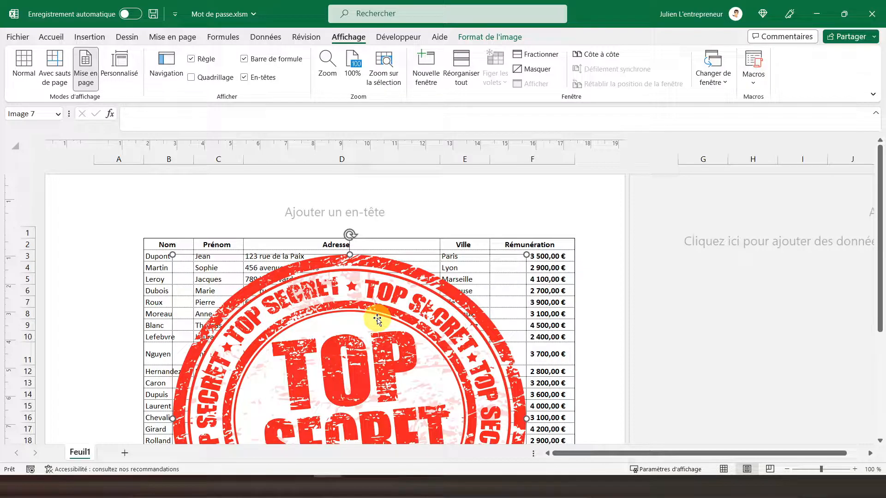
pyautogui.scroll(-1, 378, 320)
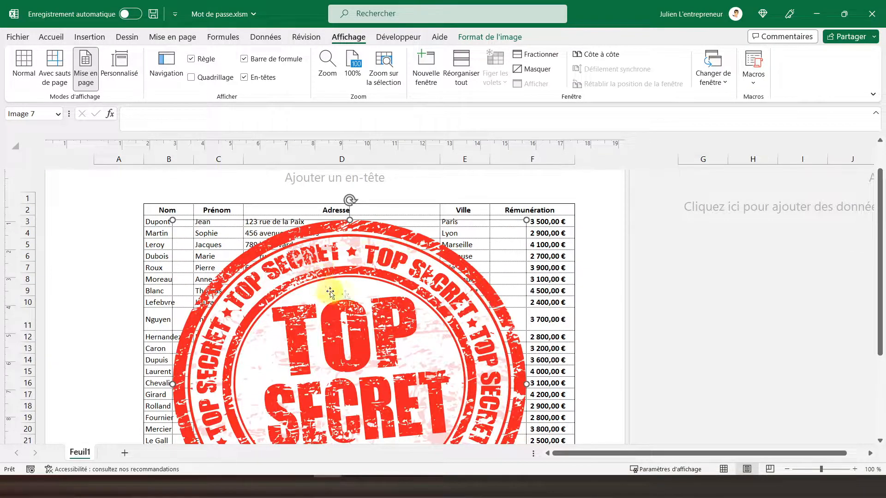
# Step: Set the stamp image's transparency to 86 % through the picture transparency options and close the formatting settings
pyautogui.click(475, 37)
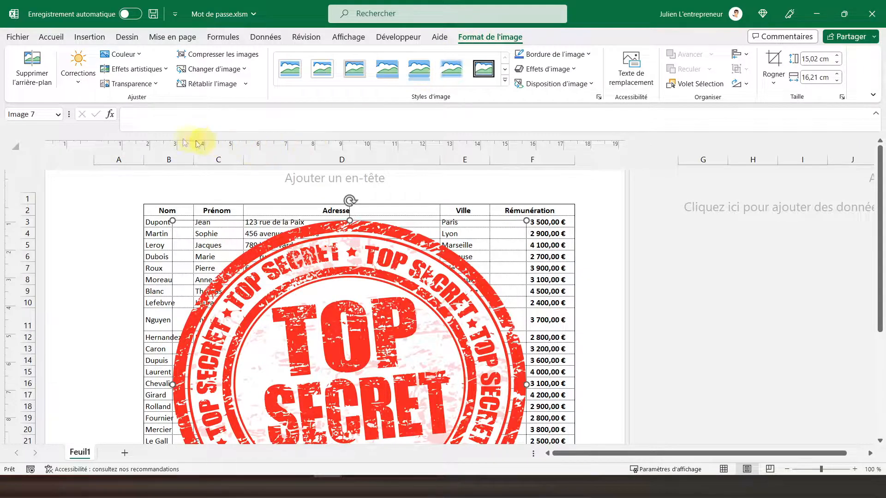
pyautogui.click(155, 85)
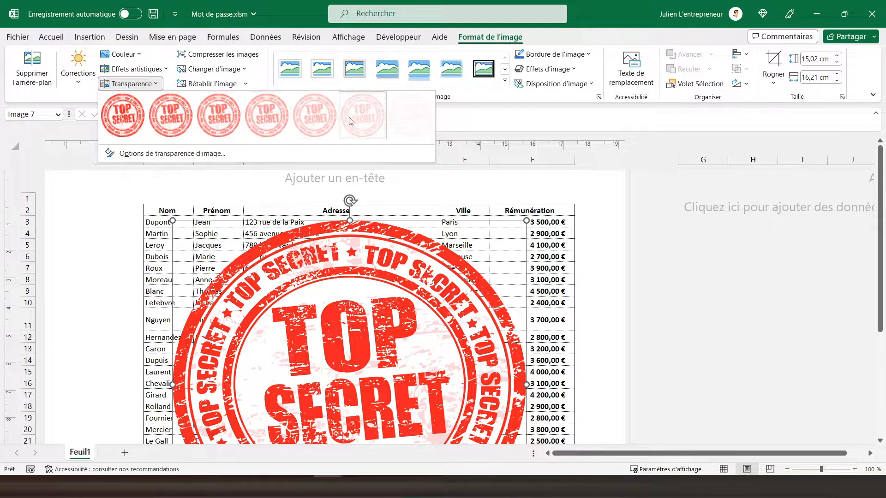
pyautogui.click(172, 158)
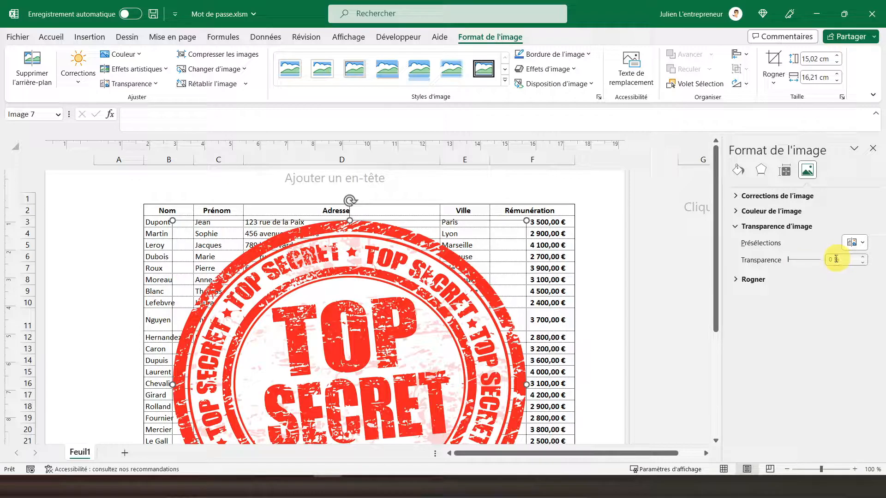
pyautogui.moveTo(788, 259); pyautogui.dragTo(816, 259)
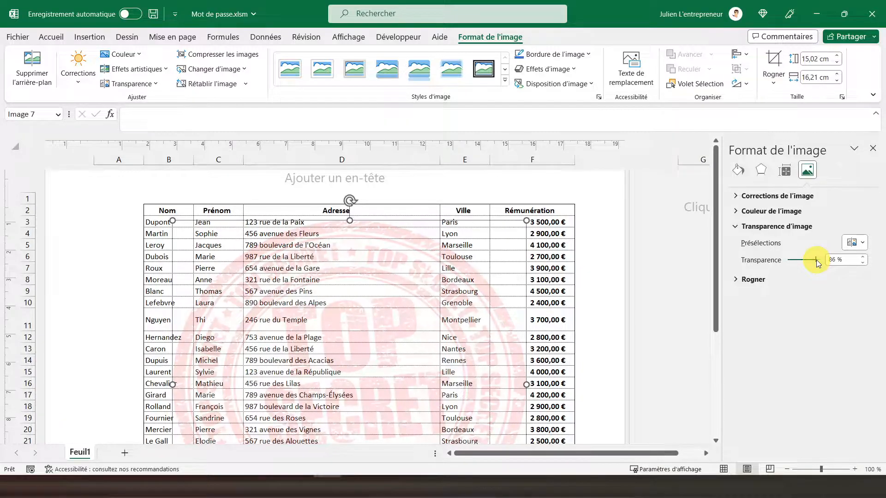
pyautogui.click(873, 149)
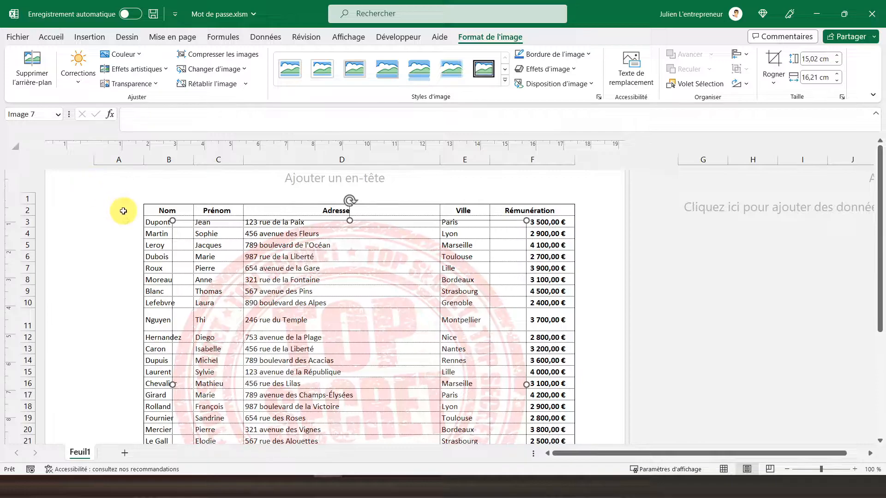
# Step: Look over the transparent stamp across the table and move it slightly higher, towards the header row
pyautogui.click(168, 213)
pyautogui.scroll(-2, 168, 213)
pyautogui.scroll(-2, 168, 213)
pyautogui.scroll(4, 162, 216)
pyautogui.click(294, 268)
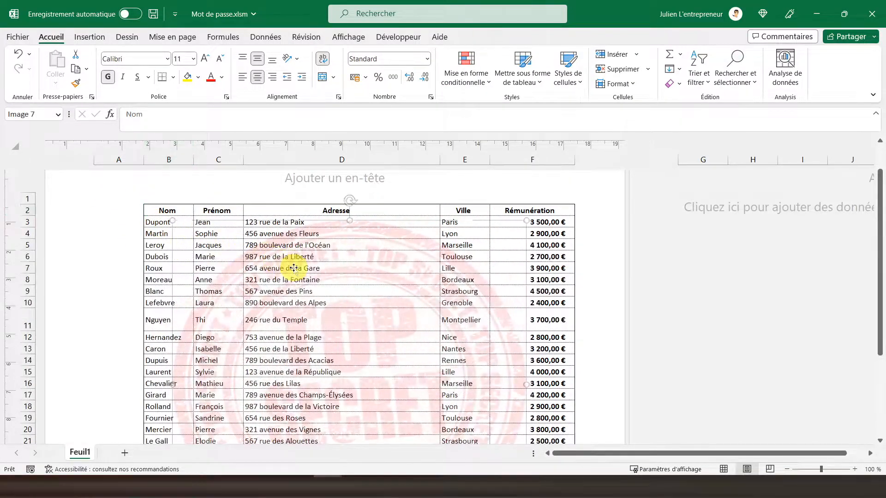
pyautogui.moveTo(308, 268); pyautogui.dragTo(188, 228)
pyautogui.scroll(-2, 188, 228)
pyautogui.scroll(3, 190, 229)
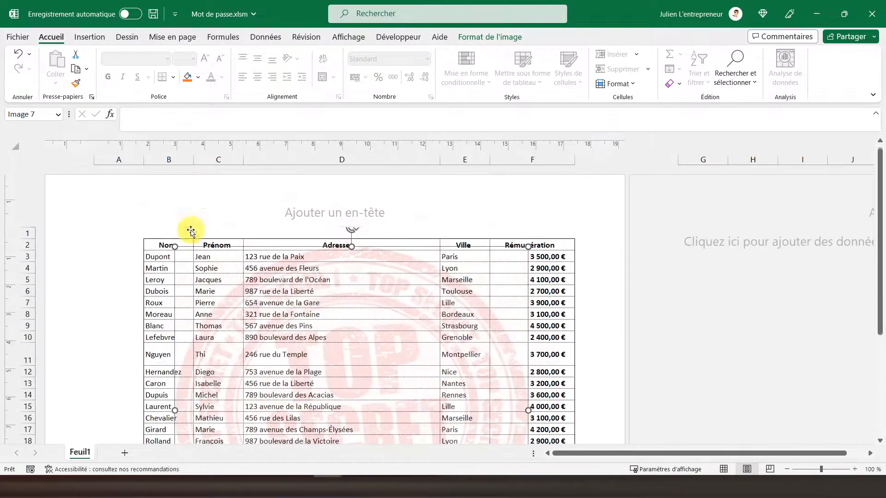
# Step: Check the stamped table in the print preview and return to the worksheet
pyautogui.click(17, 37)
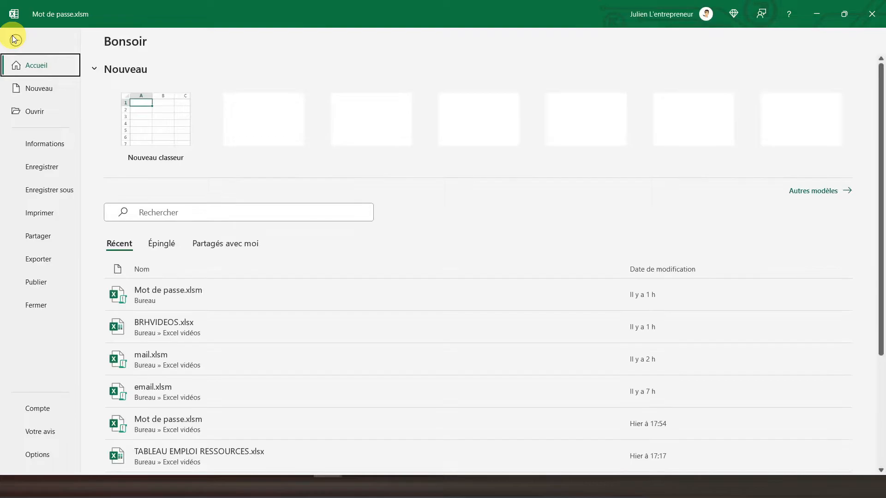
pyautogui.click(47, 213)
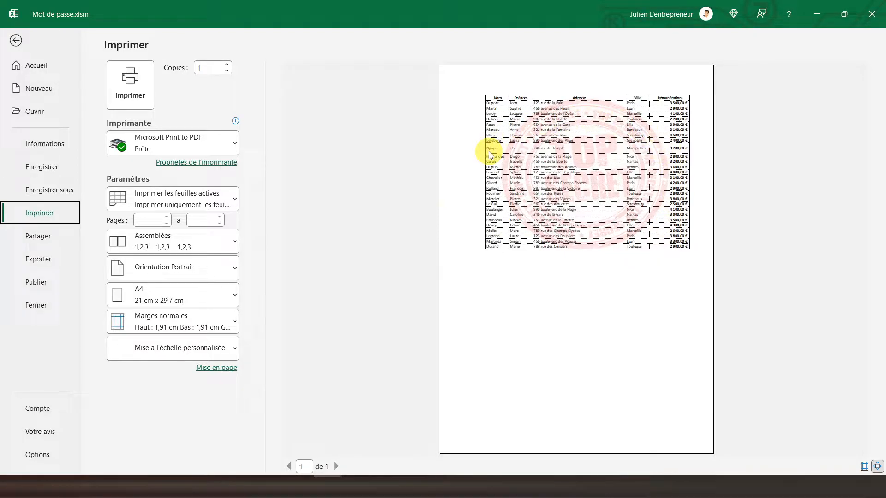
pyautogui.press('Escape')
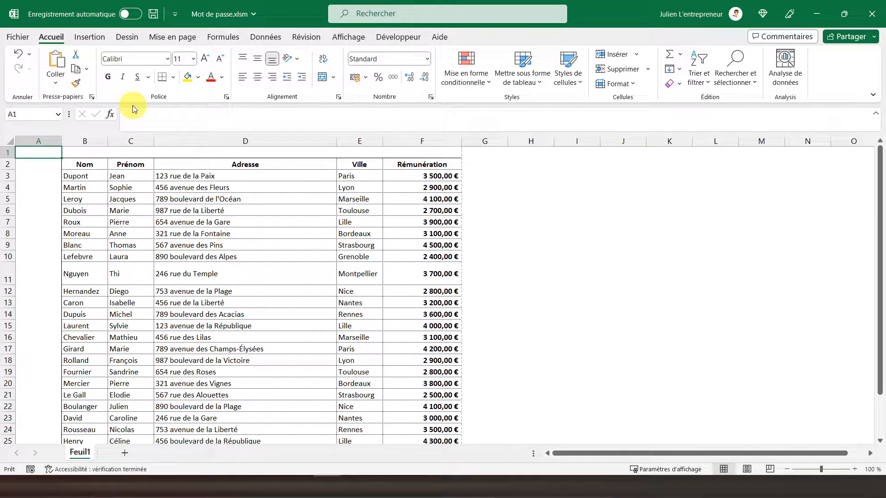
# Step: Show the sheet in Page Layout view and look at the Image option for the central header section, then leave the header
pyautogui.click(342, 36)
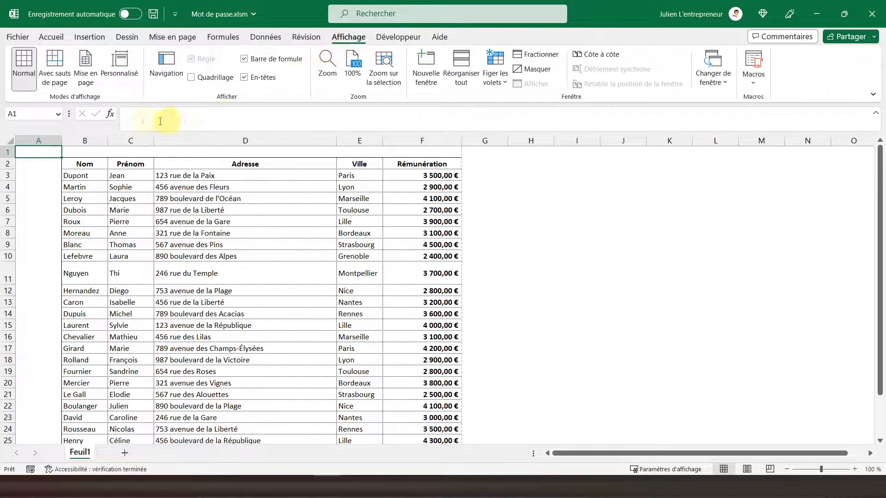
pyautogui.click(78, 73)
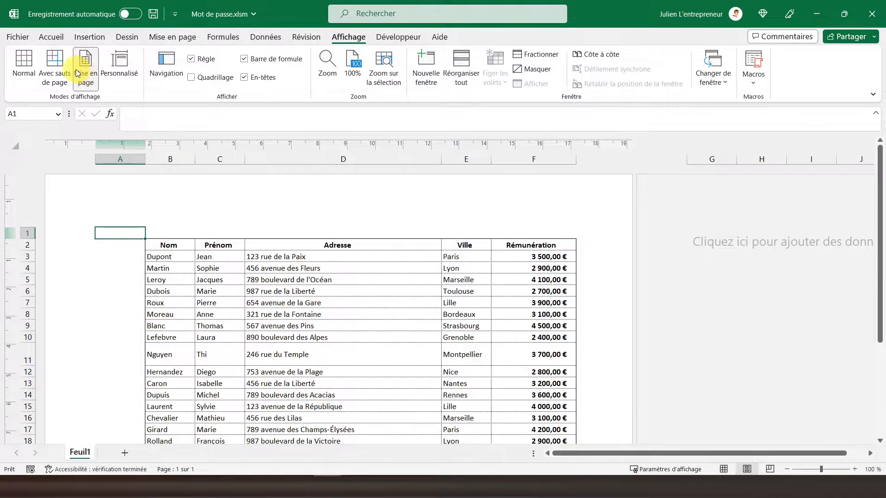
pyautogui.click(332, 211)
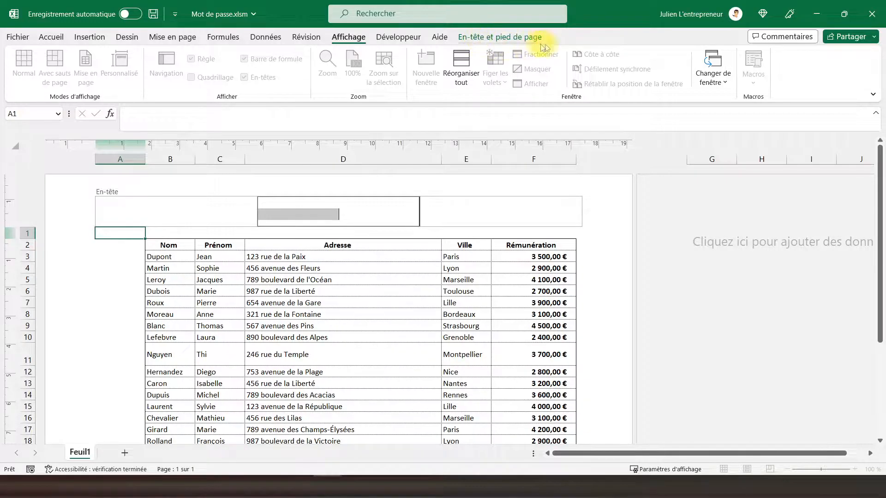
pyautogui.click(503, 39)
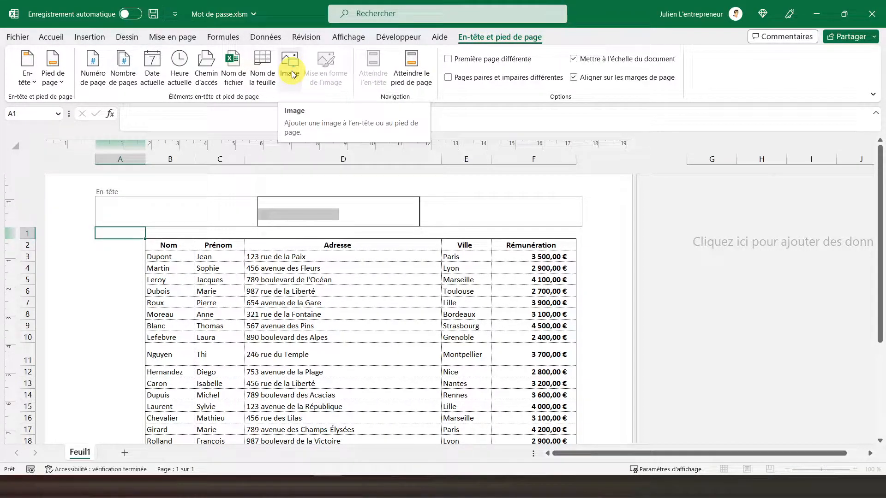
pyautogui.click(229, 268)
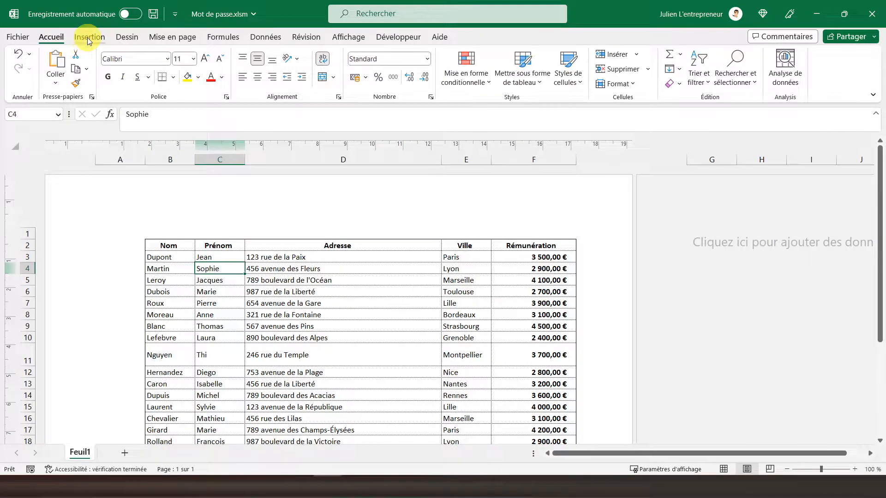
# Step: Open the custom header editor from the header and footer settings of the page setup
pyautogui.click(87, 37)
pyautogui.click(159, 38)
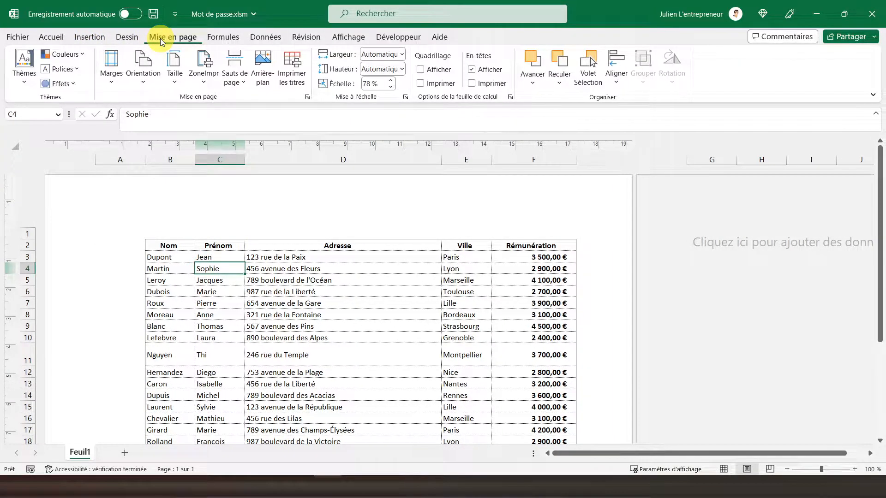
pyautogui.click(307, 98)
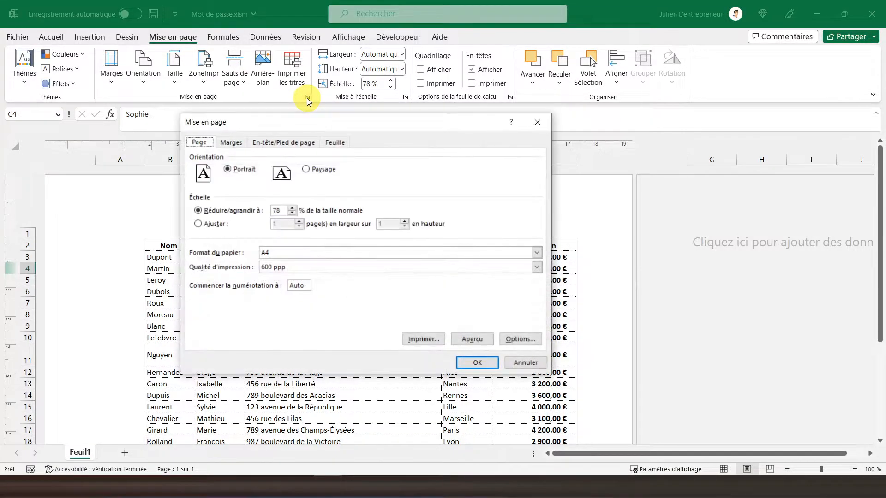
pyautogui.click(268, 144)
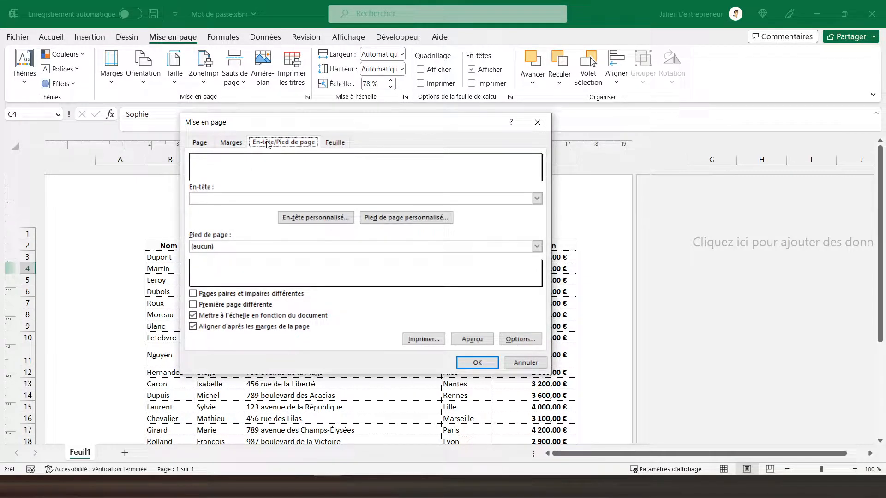
pyautogui.click(318, 217)
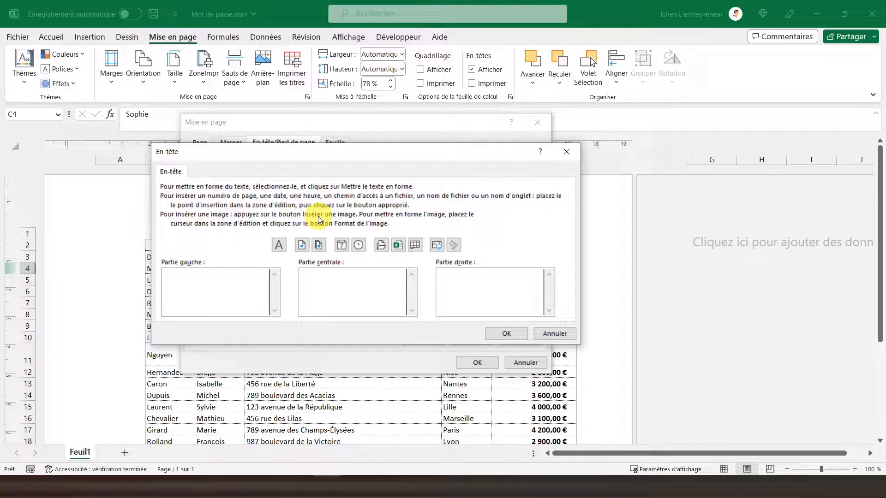
# Step: Insert the TOP SECRET stamp image from the Images folder into the header's central section and apply the page setup
pyautogui.click(335, 287)
pyautogui.click(436, 247)
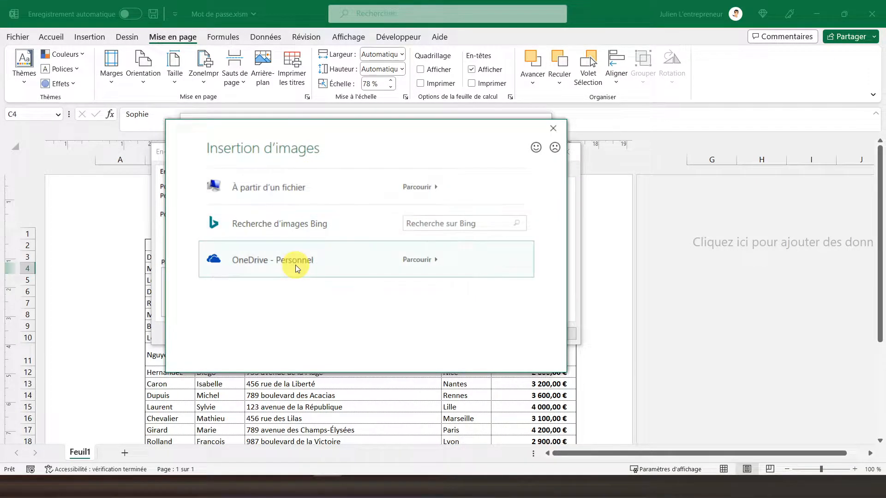
pyautogui.click(328, 190)
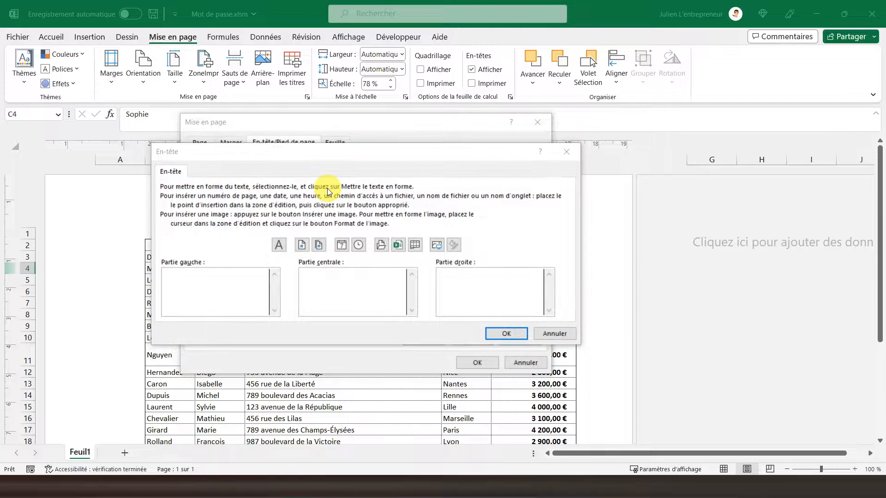
pyautogui.scroll(-3, 426, 306)
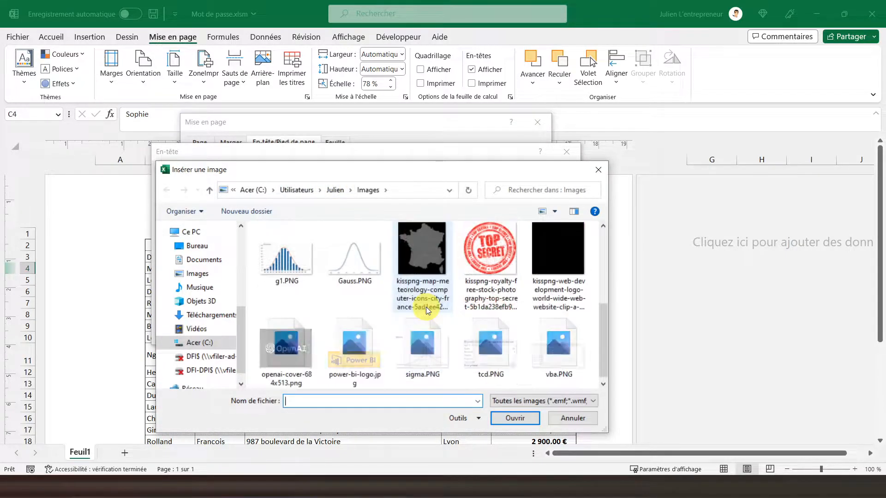
pyautogui.click(471, 273)
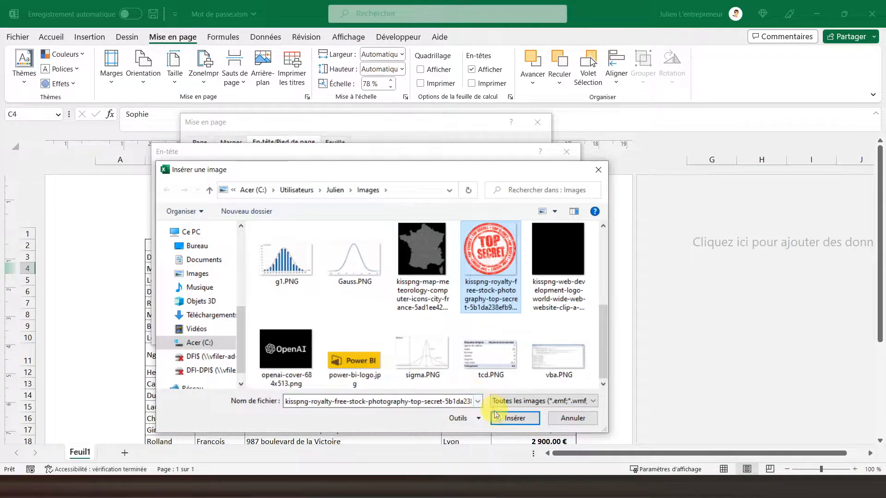
pyautogui.click(507, 419)
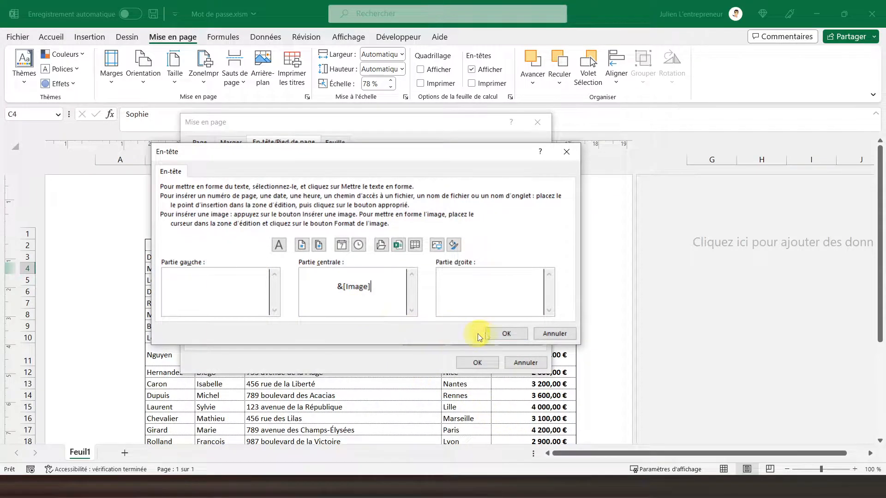
pyautogui.click(500, 333)
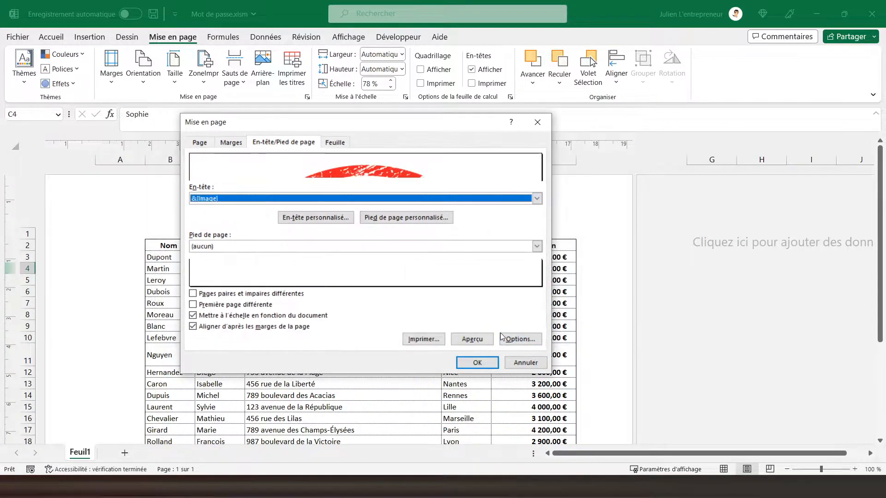
pyautogui.click(470, 363)
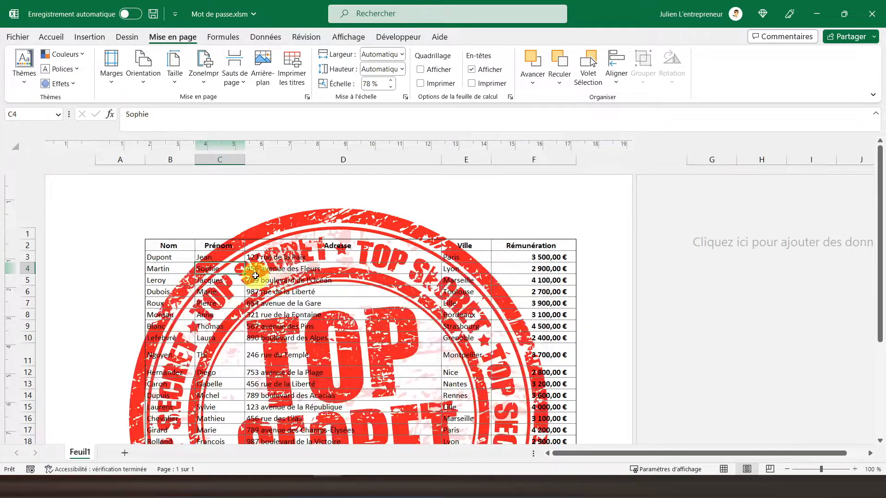
# Step: Look over the stamp across the page, then scale the header image to 85 % with its proportions kept
pyautogui.scroll(-3, 256, 276)
pyautogui.scroll(3, 256, 276)
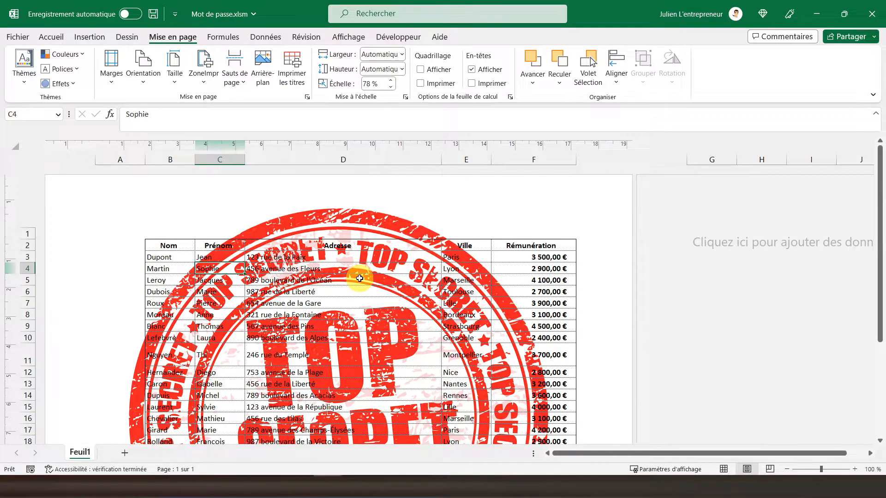
pyautogui.scroll(-6, 360, 278)
pyautogui.scroll(6, 359, 279)
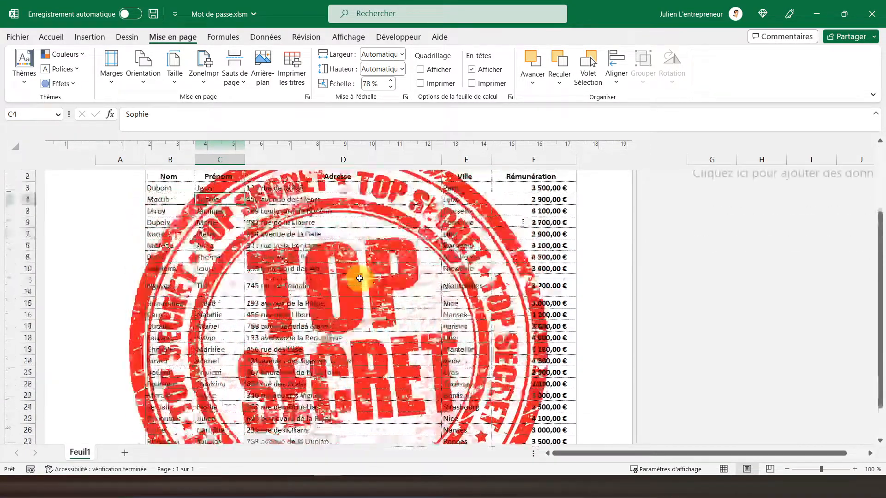
pyautogui.click(341, 186)
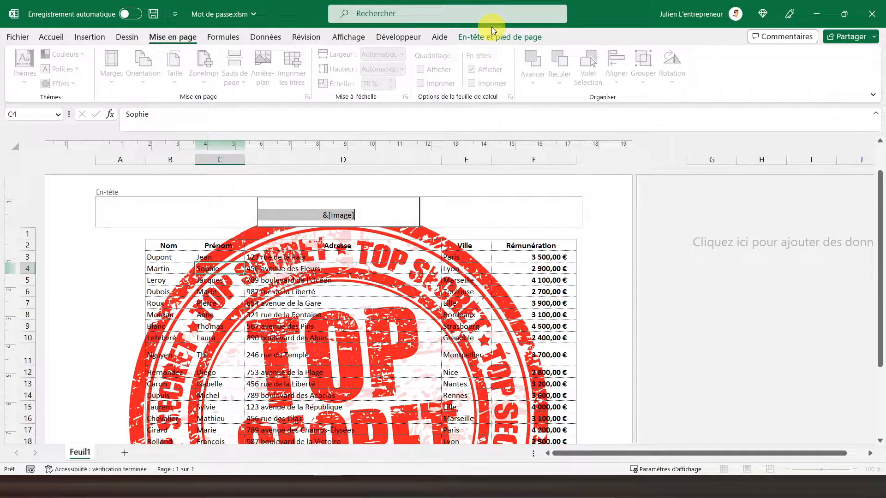
pyautogui.click(488, 41)
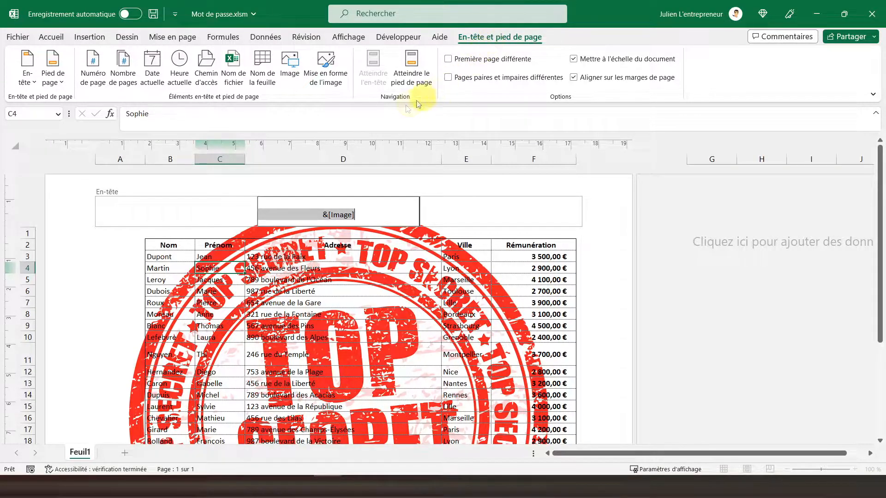
pyautogui.click(327, 68)
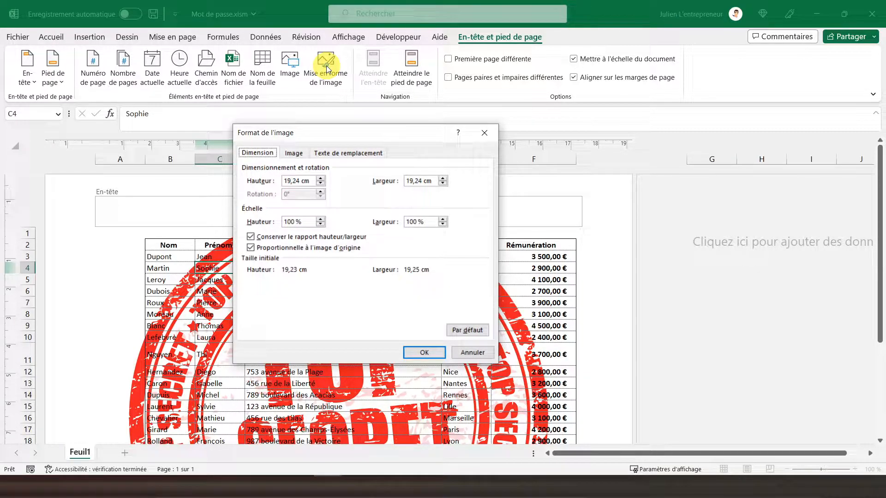
pyautogui.moveTo(331, 134); pyautogui.dragTo(344, 84)
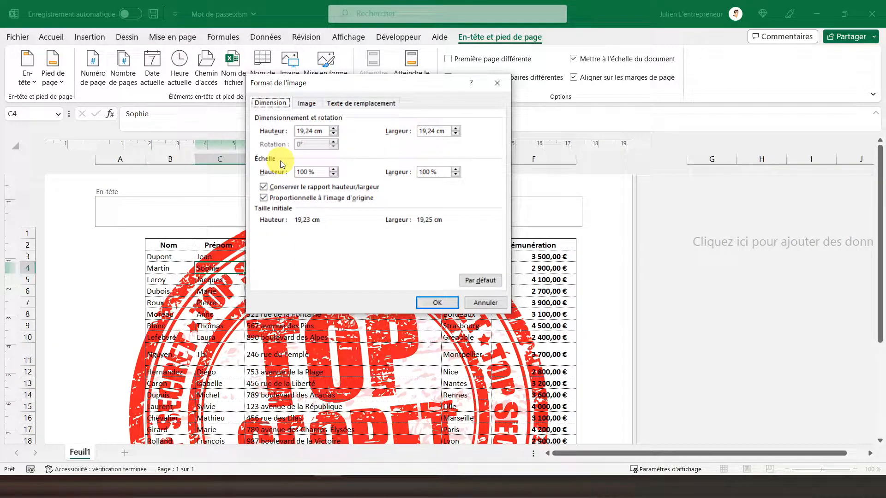
pyautogui.click(334, 174)
pyautogui.click(333, 174)
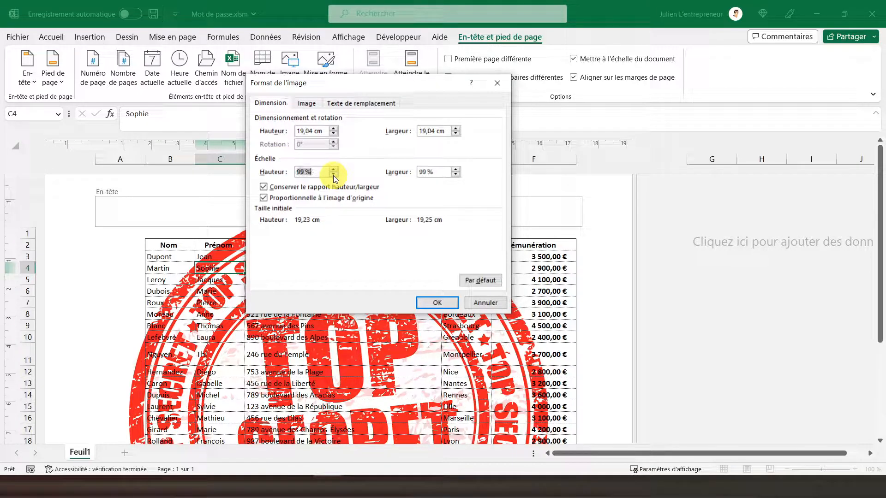
pyautogui.click(333, 174)
pyautogui.click(333, 174)
pyautogui.click(333, 174)
pyautogui.click(333, 175)
pyautogui.click(334, 175)
pyautogui.click(333, 174)
pyautogui.click(333, 174)
pyautogui.click(333, 174)
pyautogui.click(333, 174)
pyautogui.click(334, 174)
pyautogui.click(333, 174)
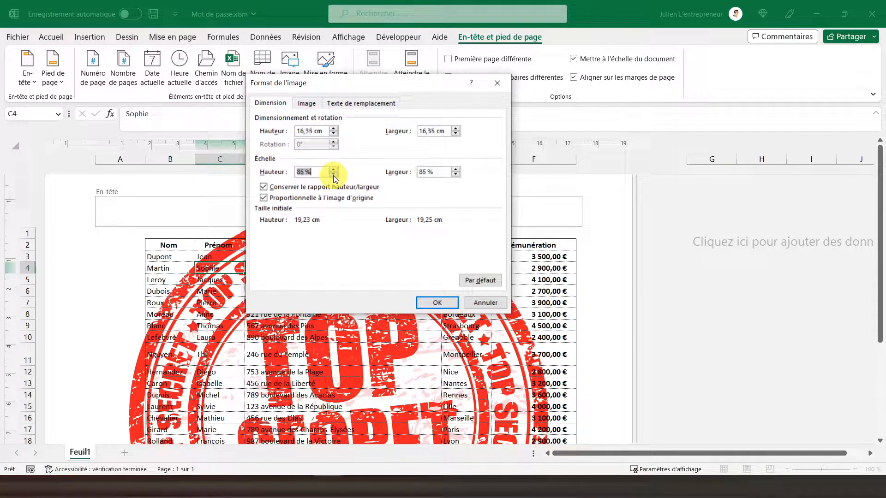
pyautogui.click(436, 302)
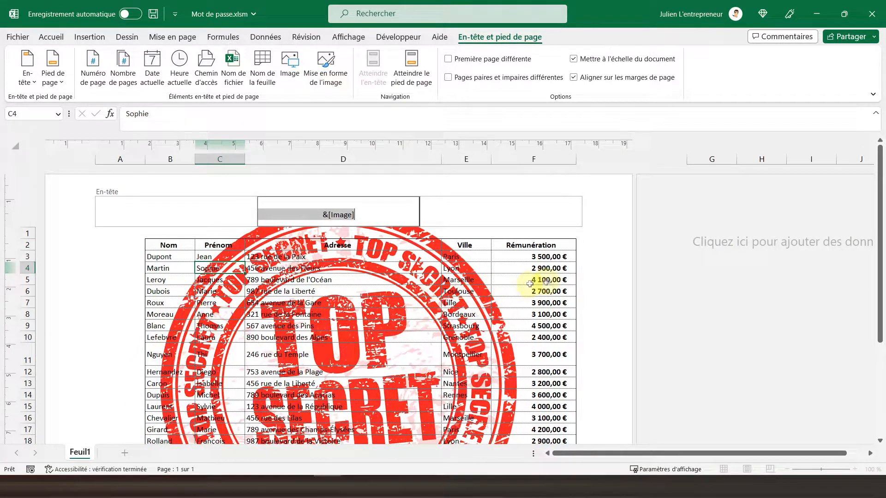
# Step: Review the header image's crop and alternative text settings, then set its height to 15.25 cm
pyautogui.moveTo(879, 243); pyautogui.dragTo(880, 217)
pyautogui.click(332, 213)
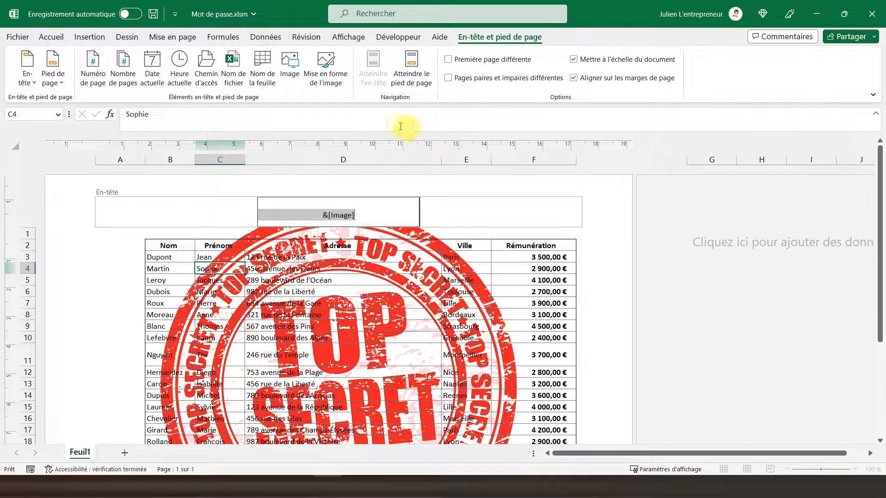
pyautogui.click(330, 81)
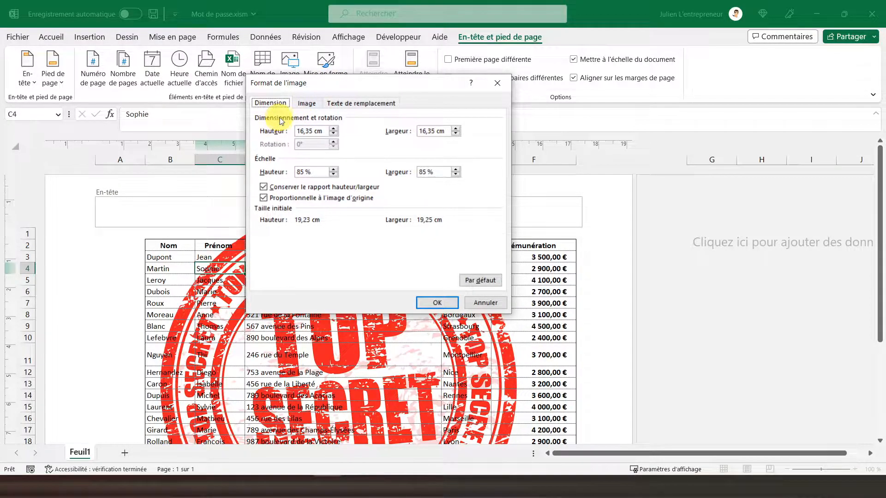
pyautogui.click(307, 103)
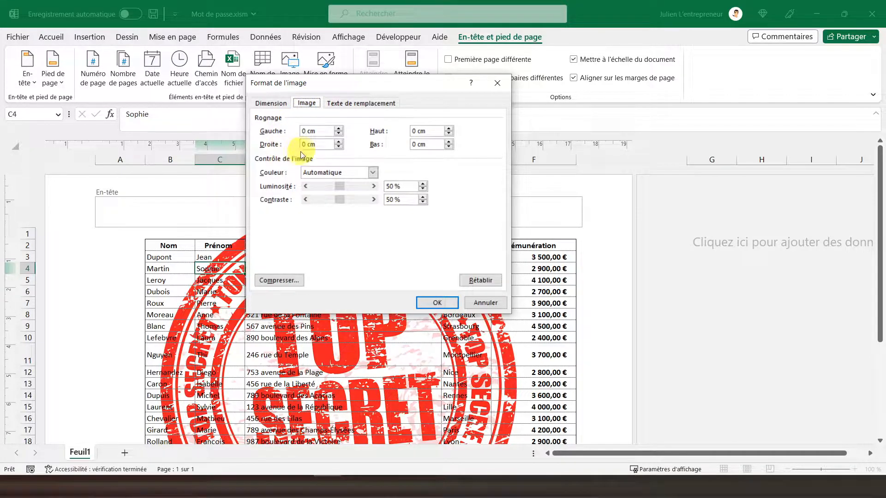
pyautogui.click(356, 102)
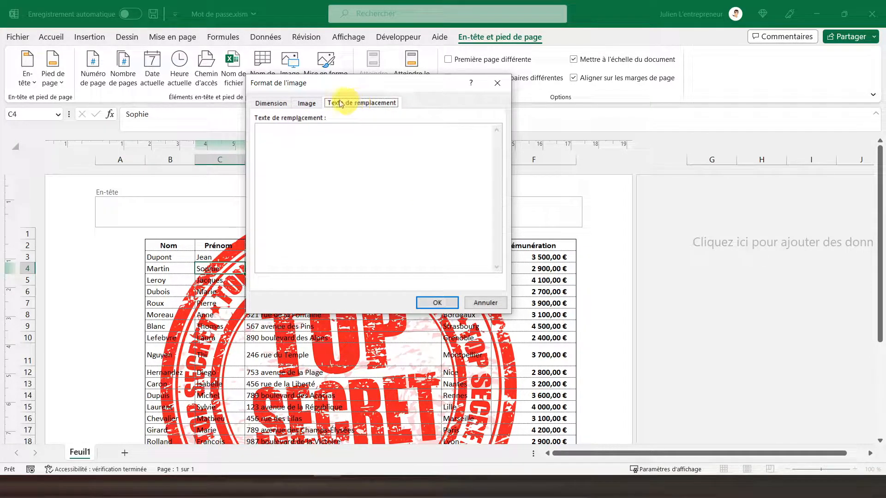
pyautogui.click(309, 103)
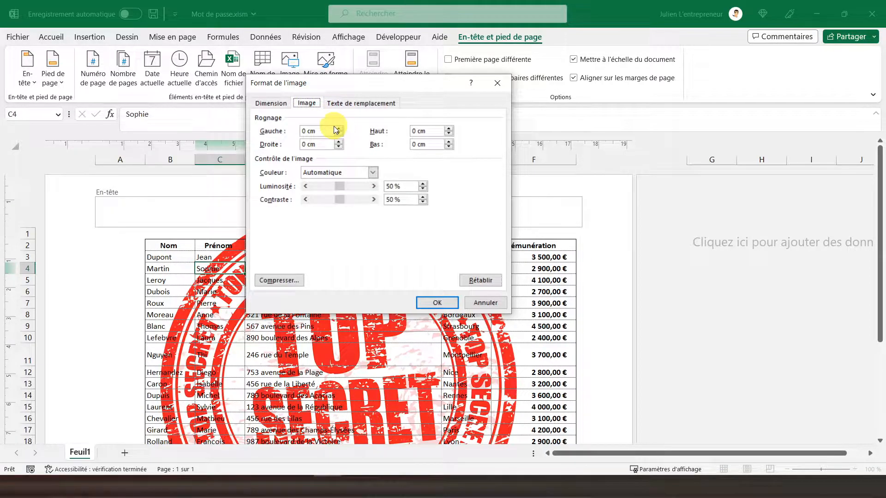
pyautogui.click(276, 103)
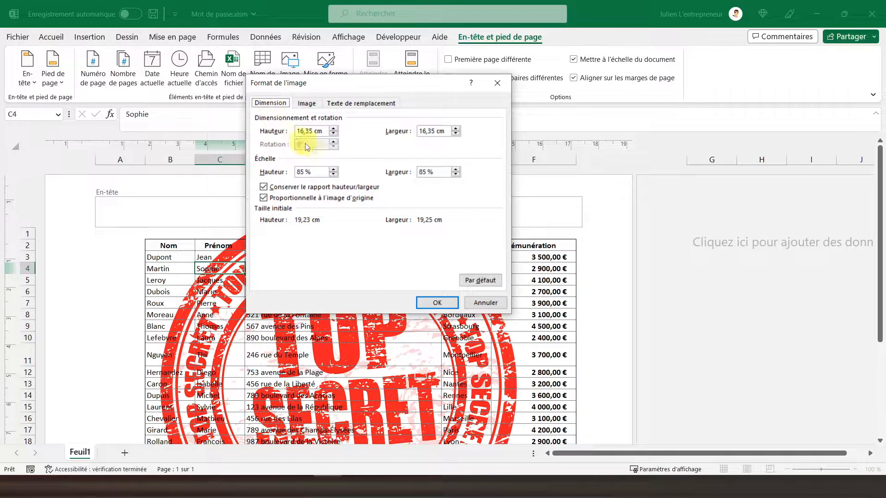
pyautogui.click(334, 134)
pyautogui.click(334, 134)
pyautogui.click(334, 135)
pyautogui.click(334, 134)
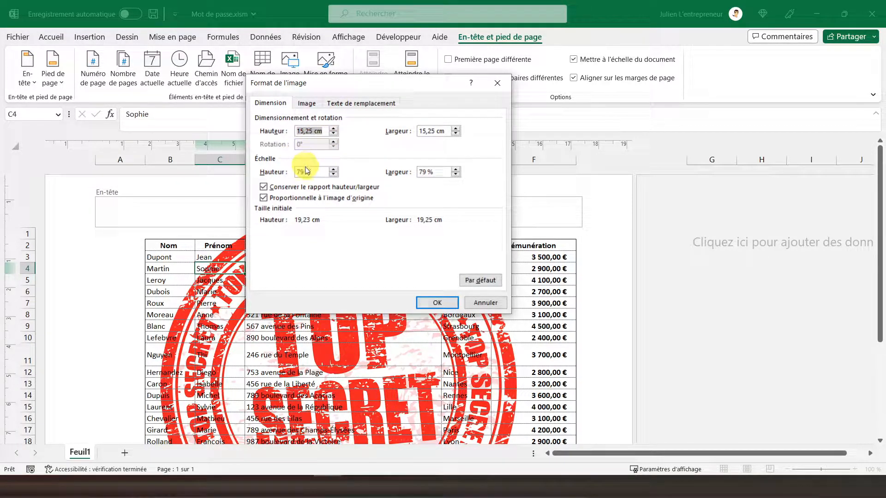
pyautogui.click(437, 302)
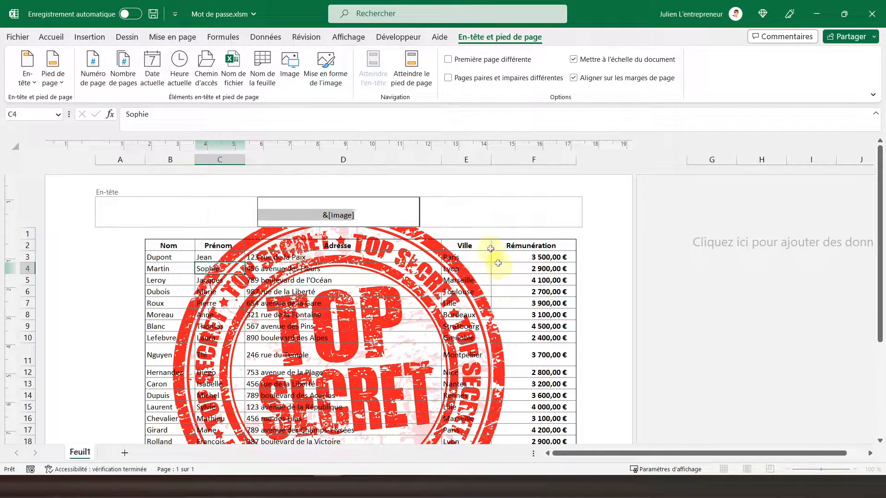
# Step: Shift the header image down the page by giving it a negative top crop of about 1.6 cm
pyautogui.click(326, 71)
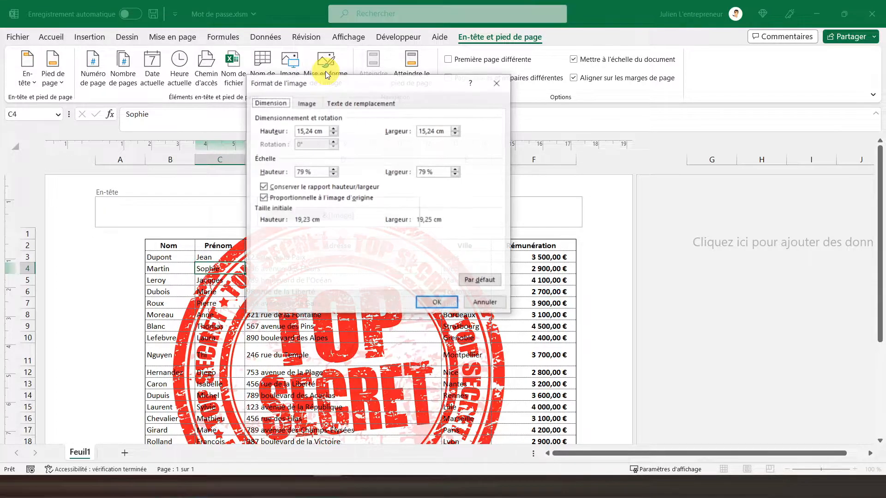
pyautogui.click(307, 103)
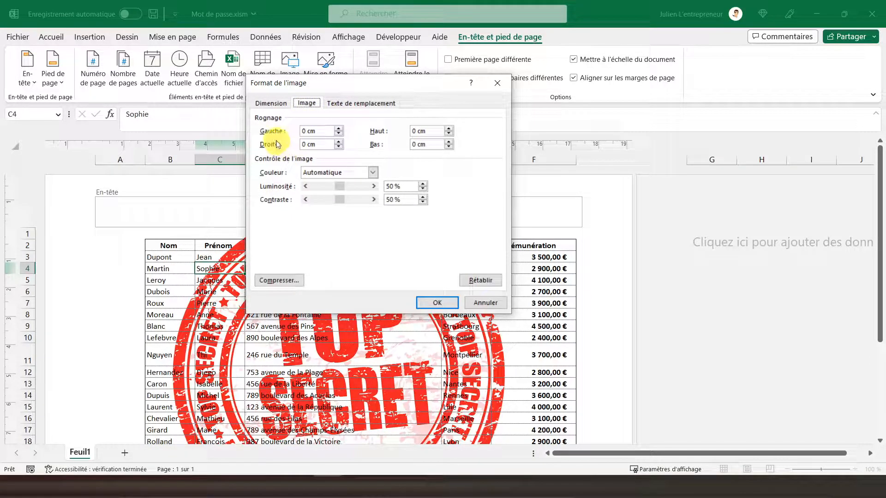
pyautogui.click(449, 133)
pyautogui.click(449, 133)
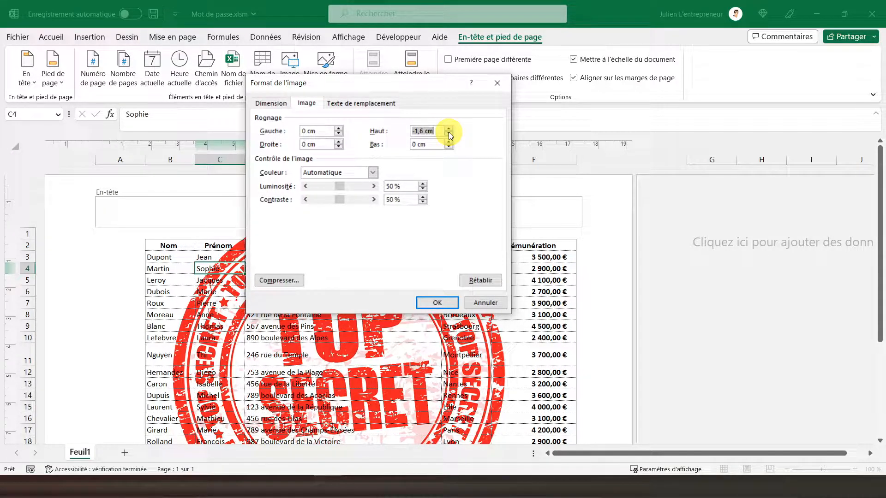
pyautogui.click(449, 134)
pyautogui.click(434, 302)
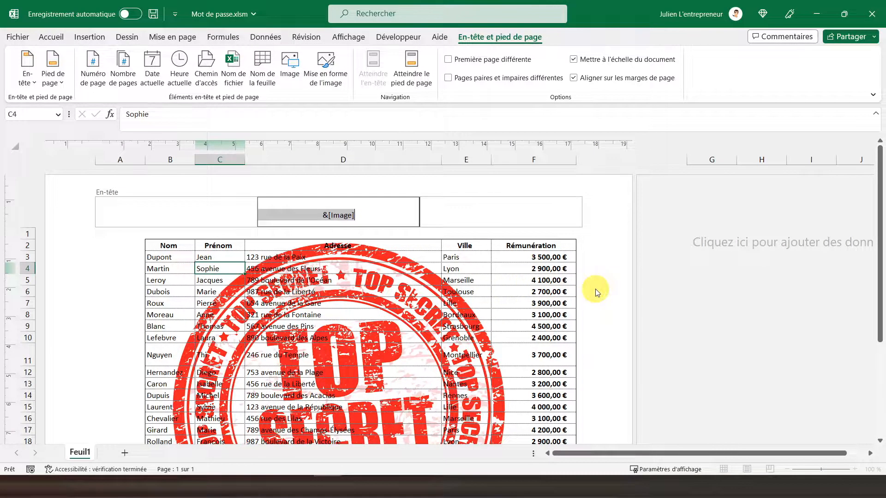
pyautogui.moveTo(879, 257); pyautogui.dragTo(875, 188)
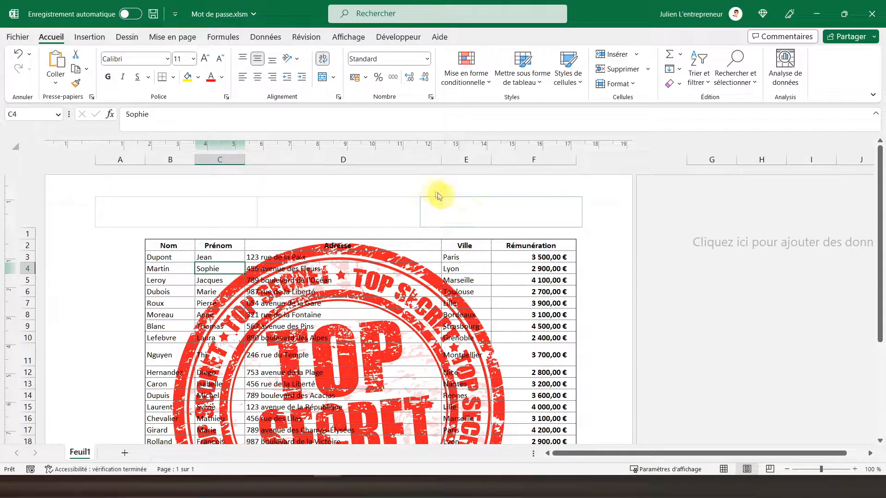
# Step: Set the header image's colour mode to Filigrane so the stamp fades behind the table, and leave the header
pyautogui.click(346, 208)
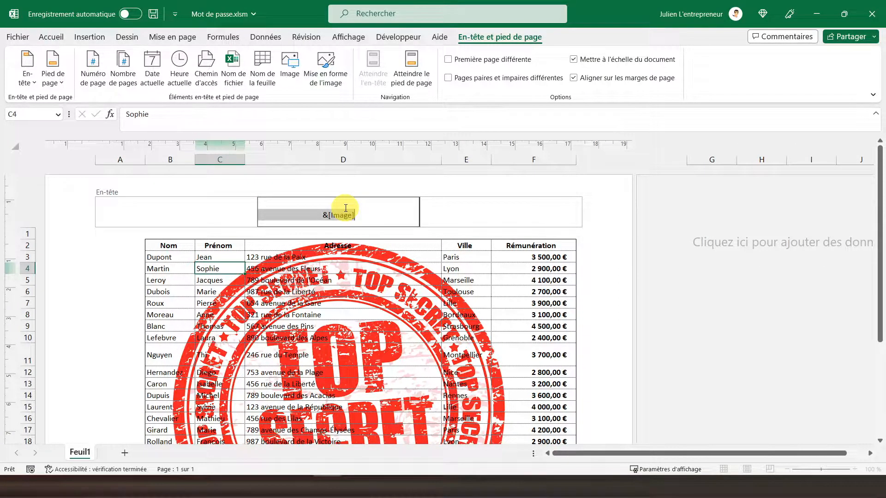
pyautogui.click(324, 75)
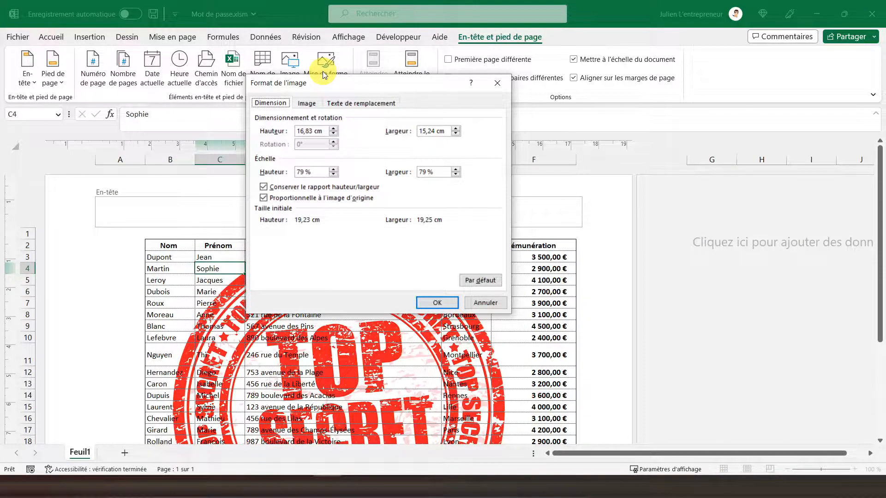
pyautogui.click(303, 103)
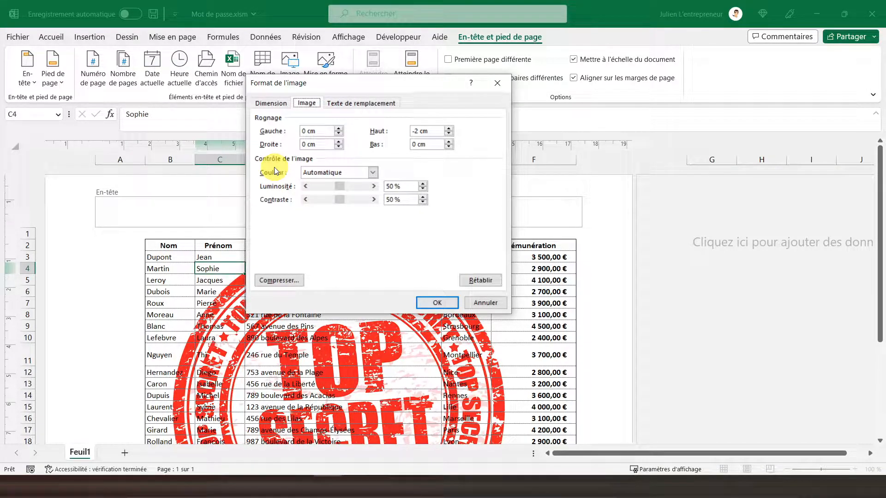
pyautogui.click(373, 173)
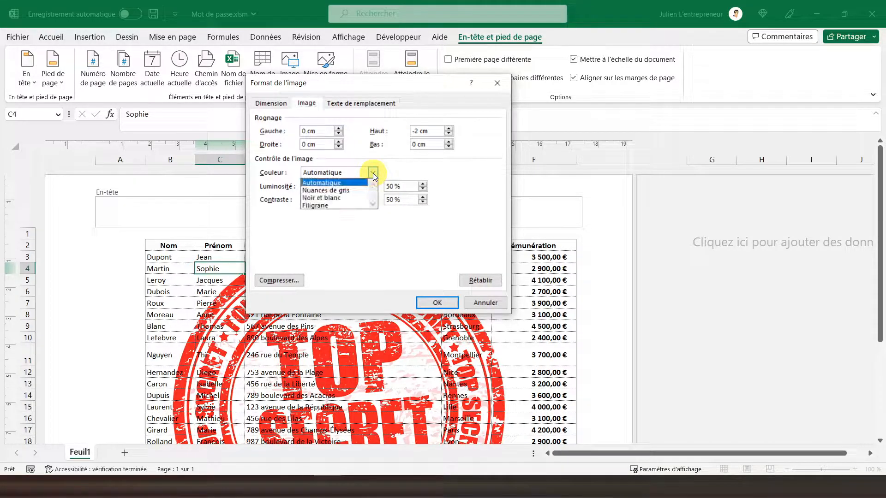
pyautogui.click(333, 206)
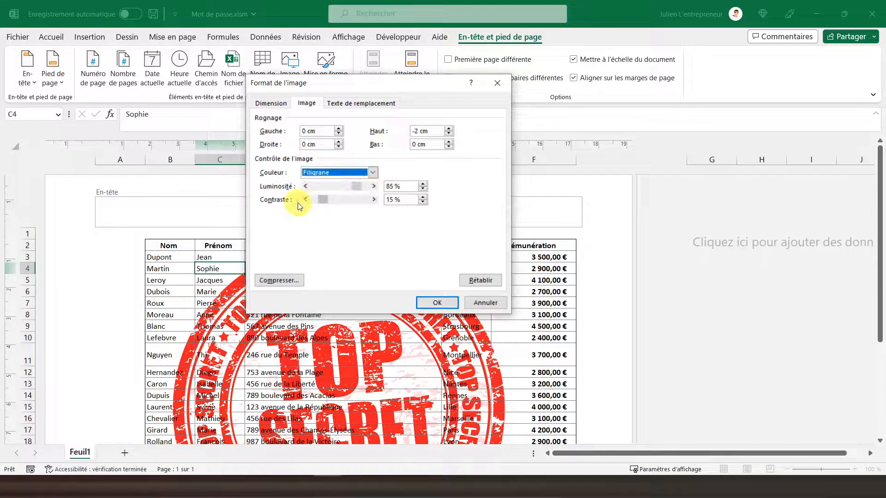
pyautogui.click(432, 302)
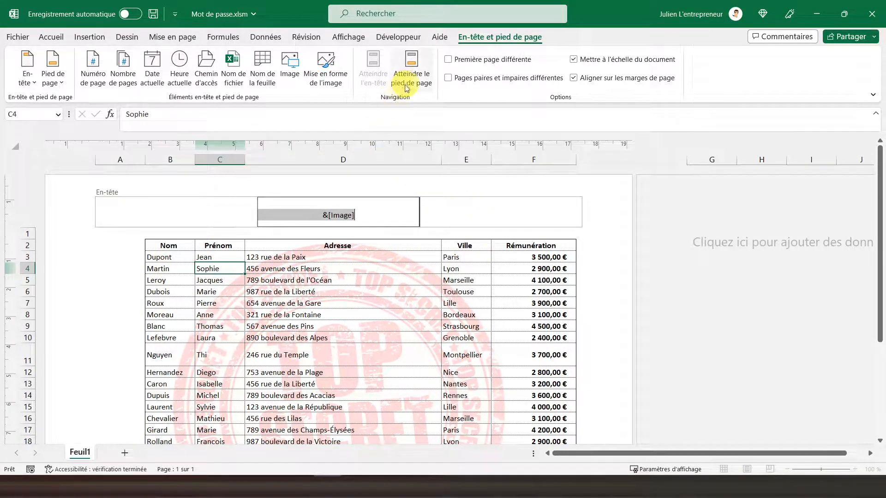
pyautogui.click(481, 259)
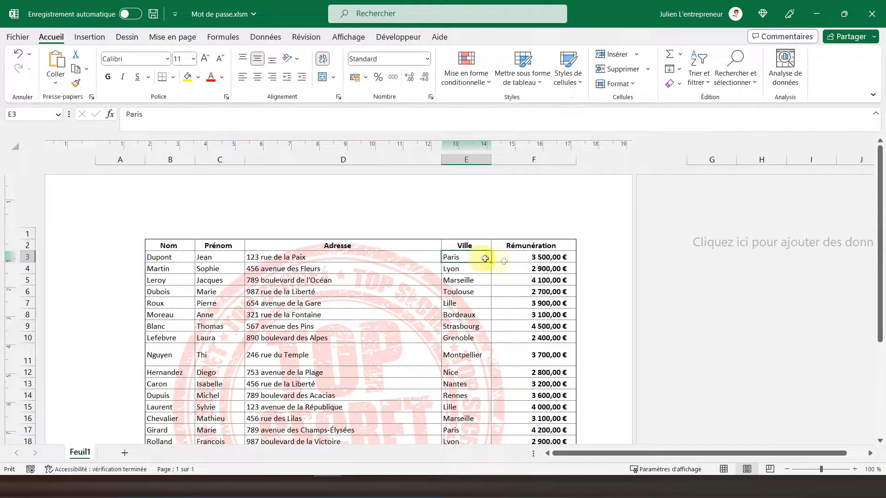
# Step: Check the faded stamp on the page and in the print preview, and return to the worksheet
pyautogui.scroll(-5, 518, 264)
pyautogui.scroll(5, 517, 264)
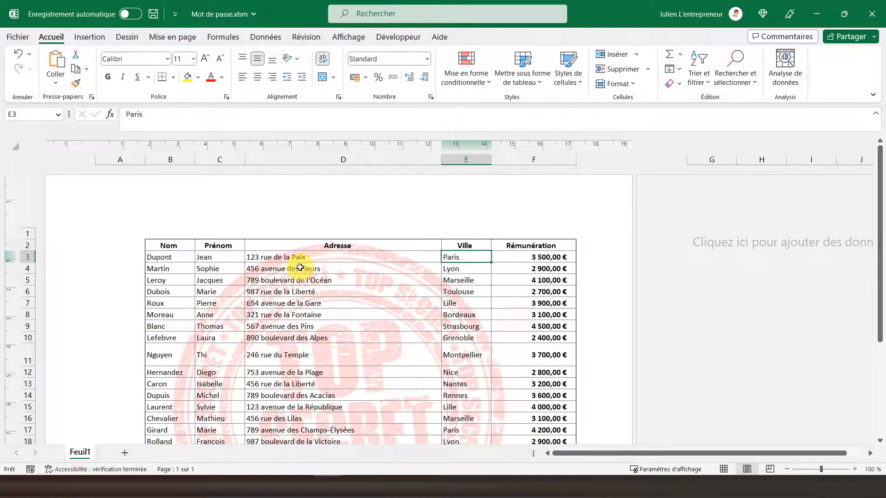
pyautogui.click(24, 40)
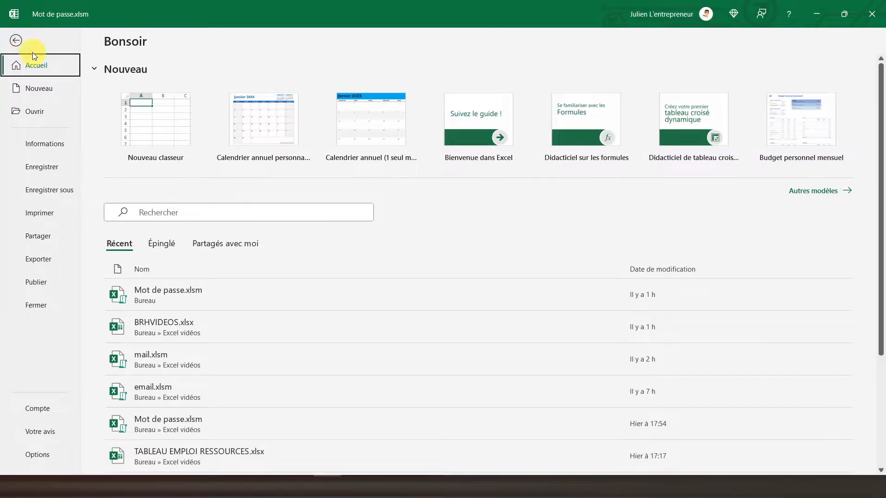
pyautogui.click(46, 213)
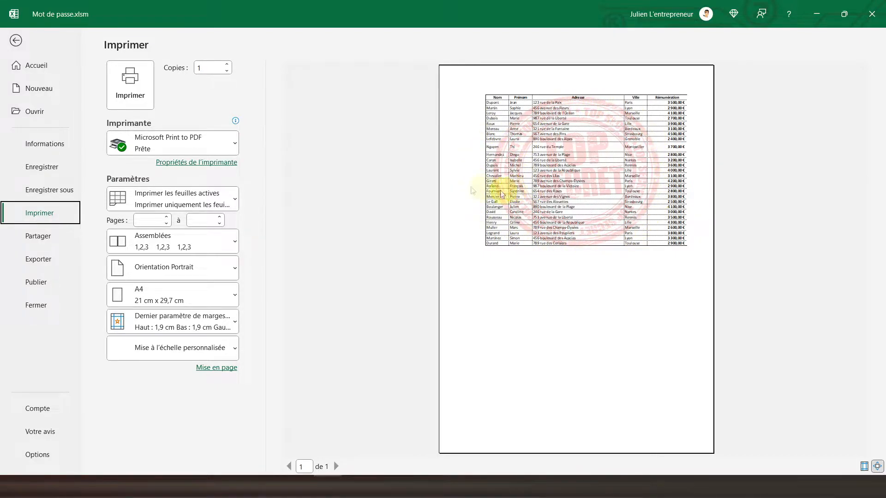
pyautogui.click(13, 43)
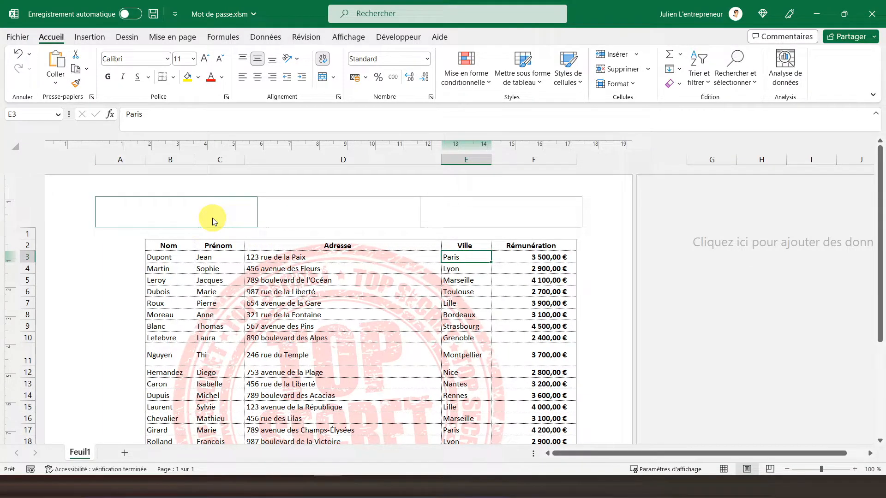
# Step: Open the footer's central section to examine its image insertion options, leave it empty, and return to the start of the table
pyautogui.scroll(-5, 213, 219)
pyautogui.scroll(-3, 307, 360)
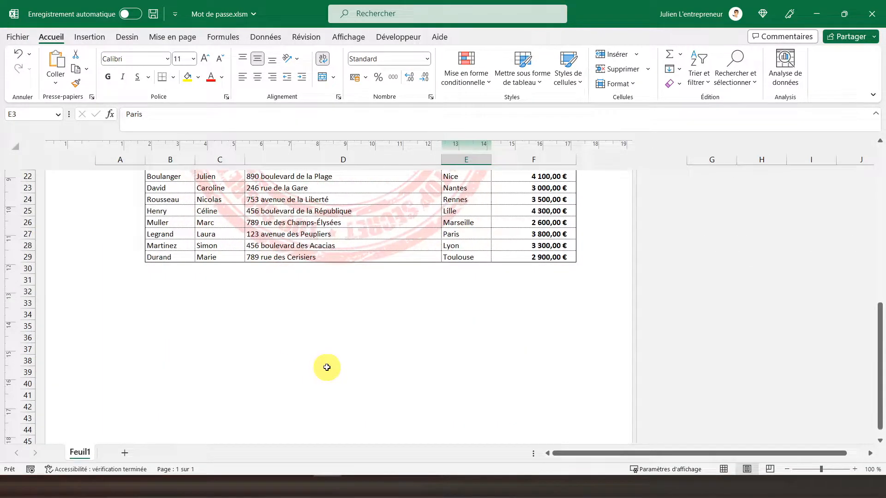
pyautogui.click(332, 393)
pyautogui.scroll(-3, 331, 389)
pyautogui.scroll(-8, 331, 389)
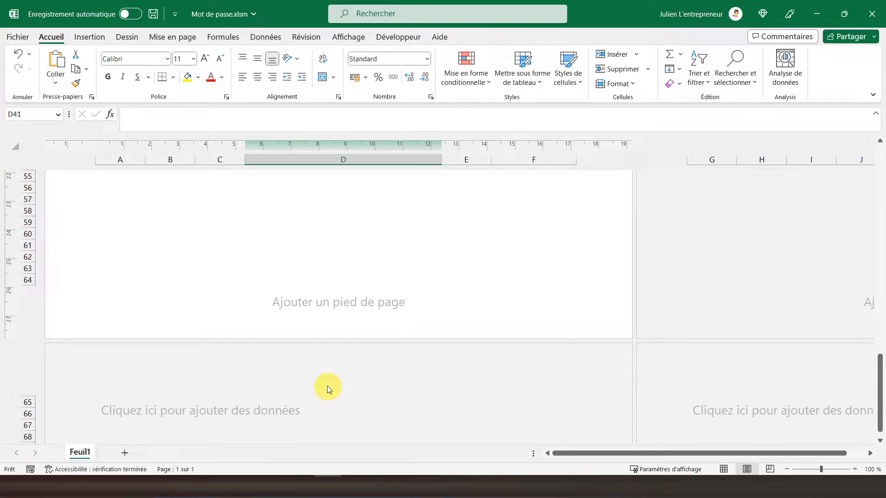
pyautogui.click(327, 304)
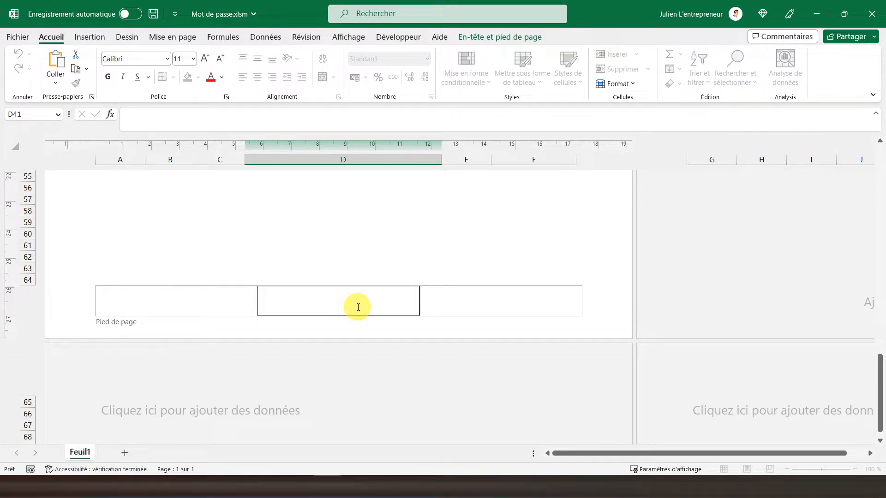
pyautogui.click(474, 40)
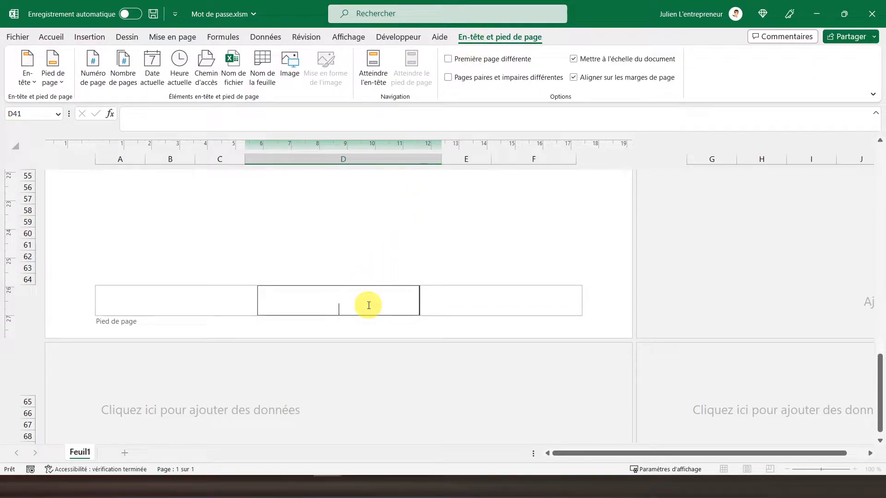
pyautogui.click(491, 245)
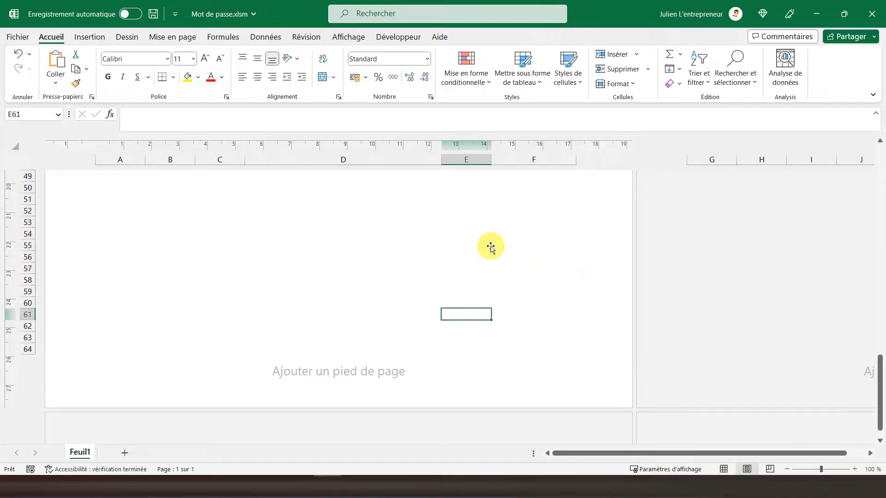
pyautogui.scroll(10, 491, 246)
pyautogui.scroll(5, 490, 246)
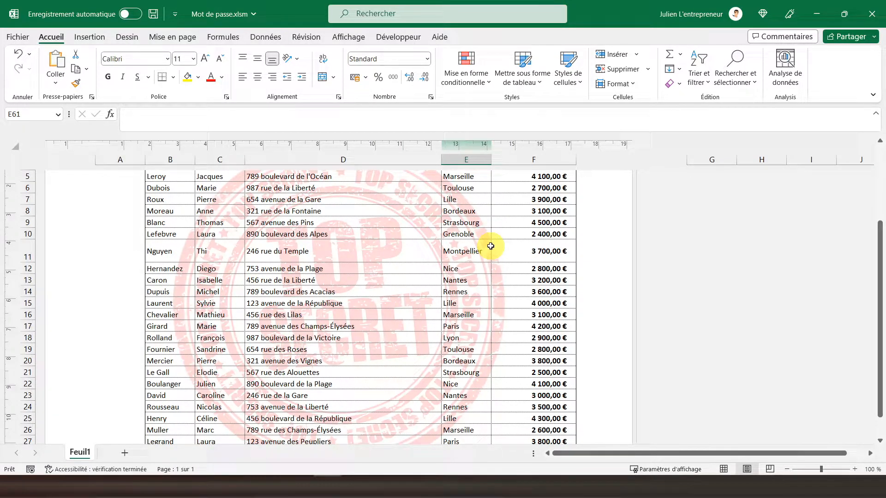
pyautogui.scroll(3, 490, 246)
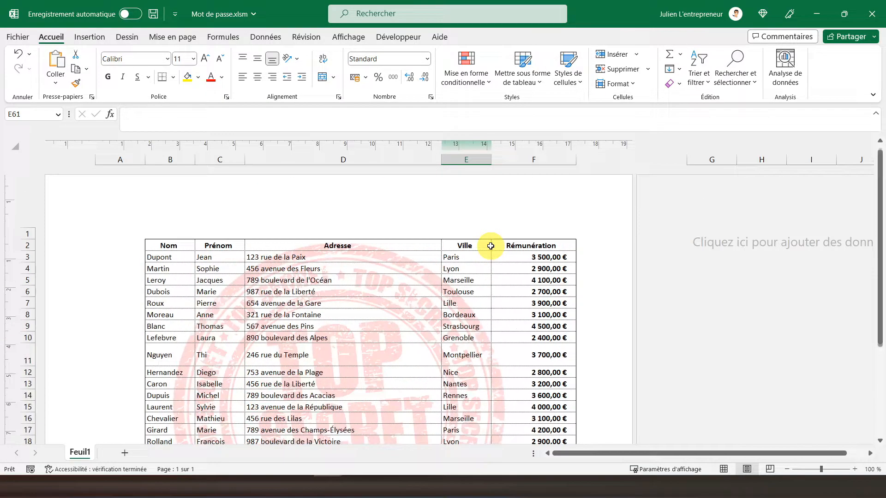